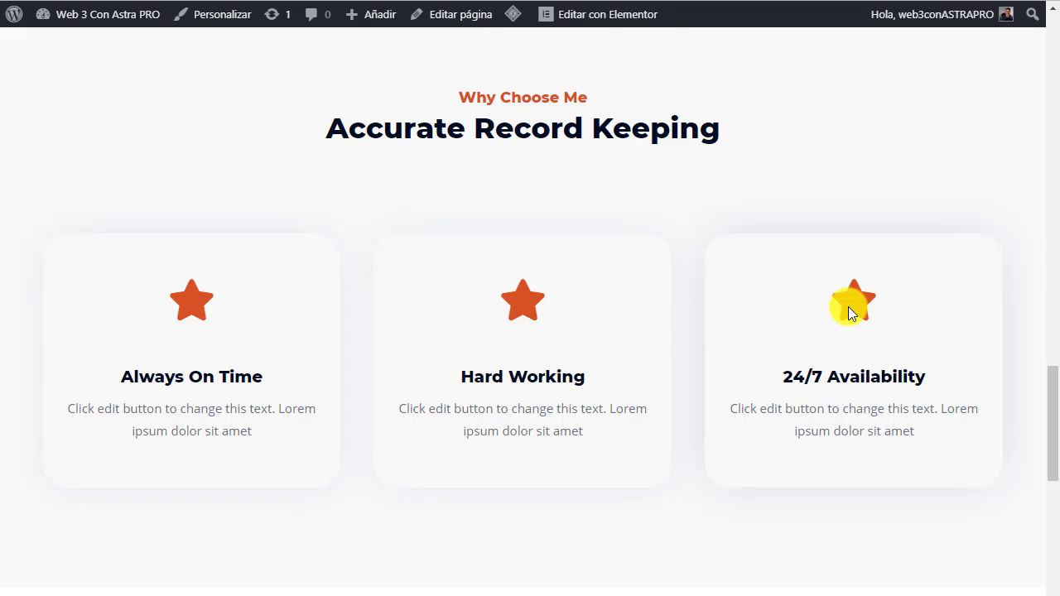
Open the published page that contains the Accurate Record Keeping section for editing with Elementor.
scroll(849, 306, down, 5)
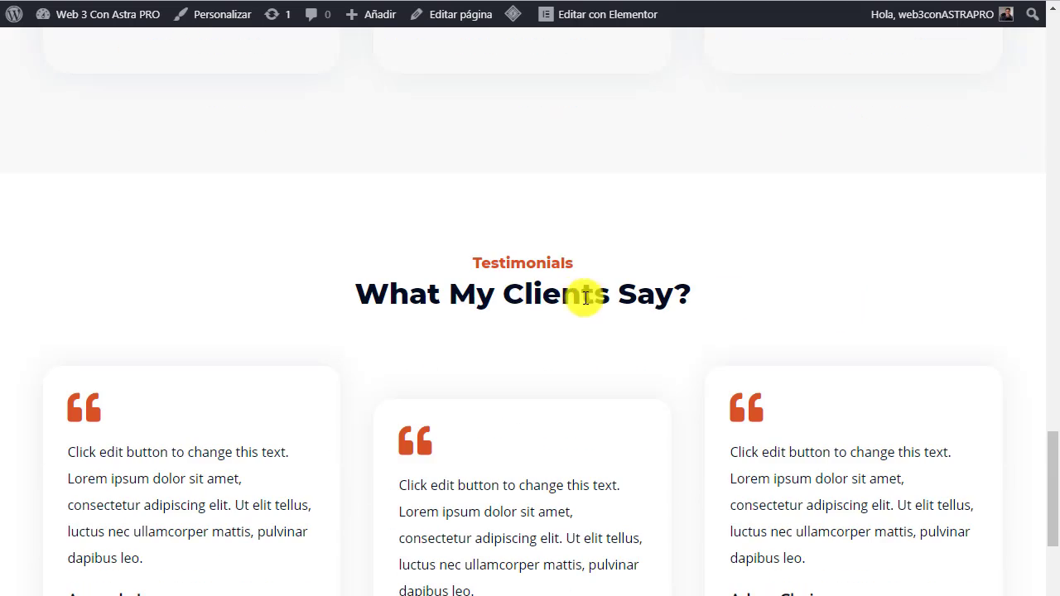
scroll(561, 291, down, 6)
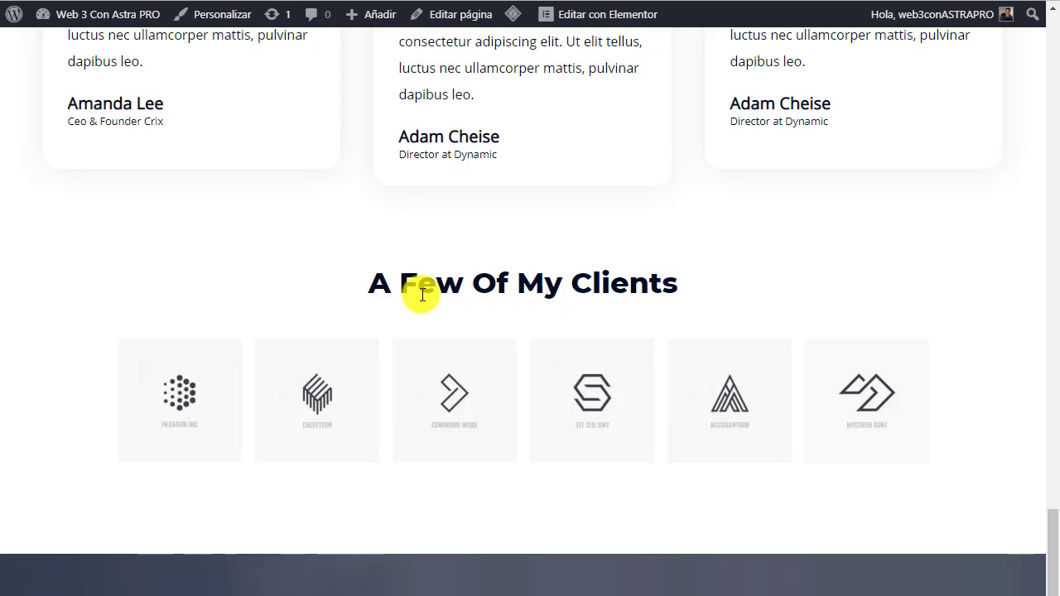
scroll(669, 296, up, 6)
scroll(667, 300, up, 7)
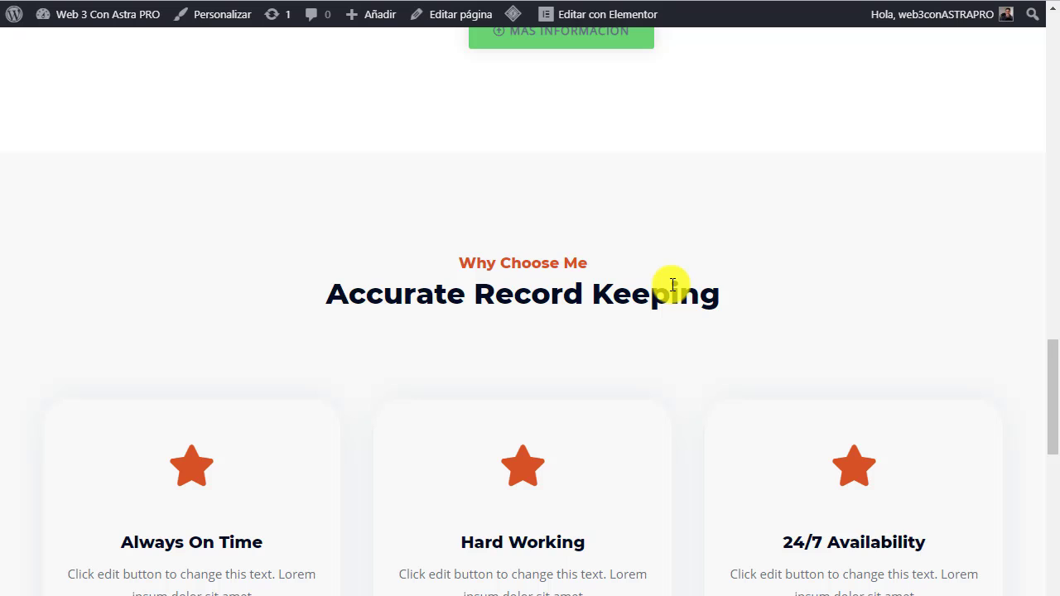
click(587, 13)
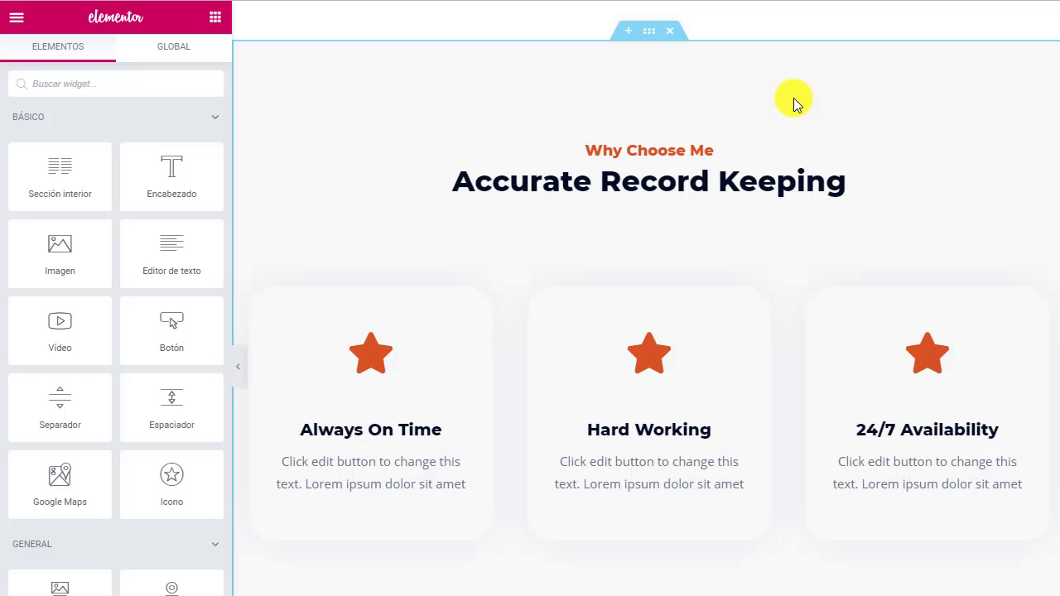
Replace the "Why Choose Me" subheading with "¿por qué podemos trabajar juntos?" and the main heading below it with "Principales Beneficios".
click(711, 152)
triple_click(706, 150)
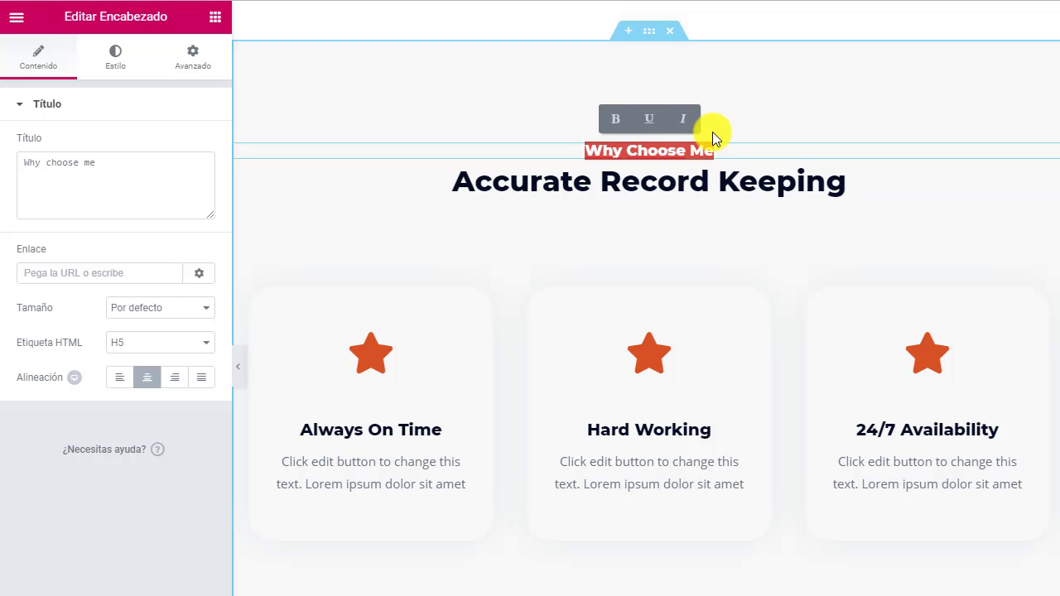
text(¿por qué podemos trabajar juntos?)
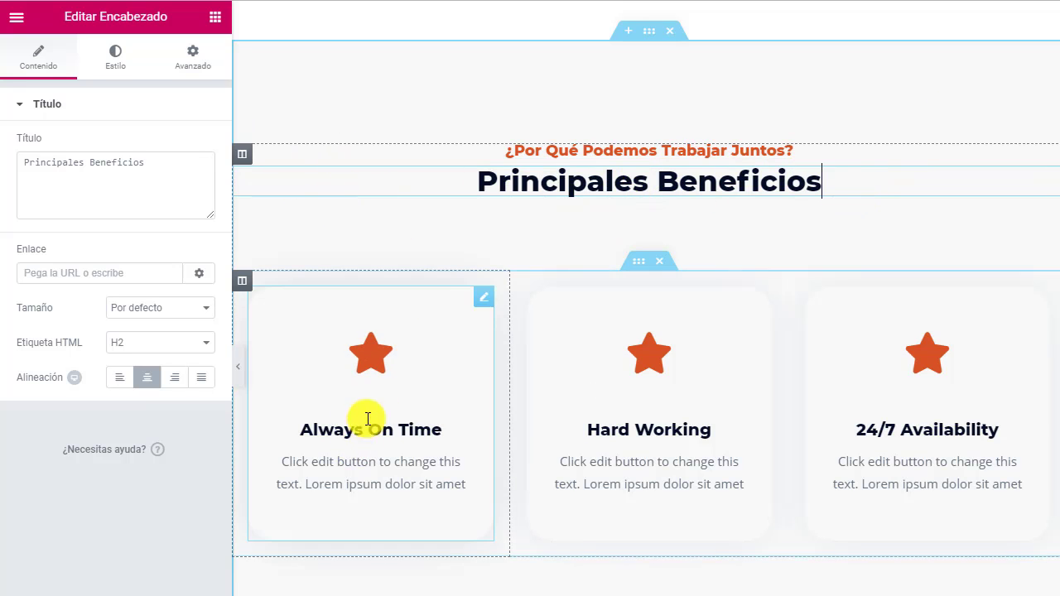
click(283, 331)
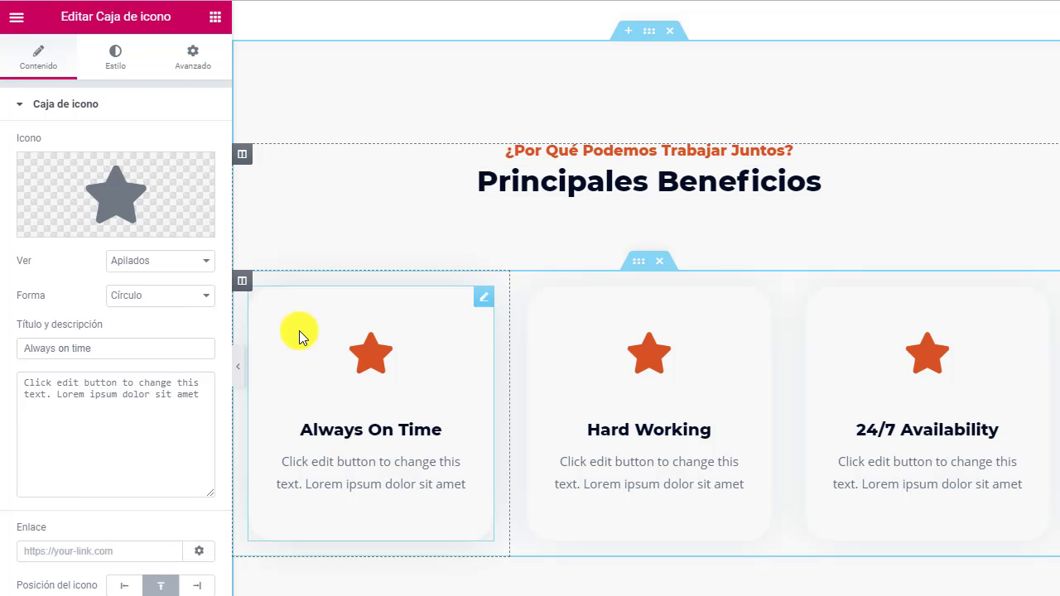
click(679, 313)
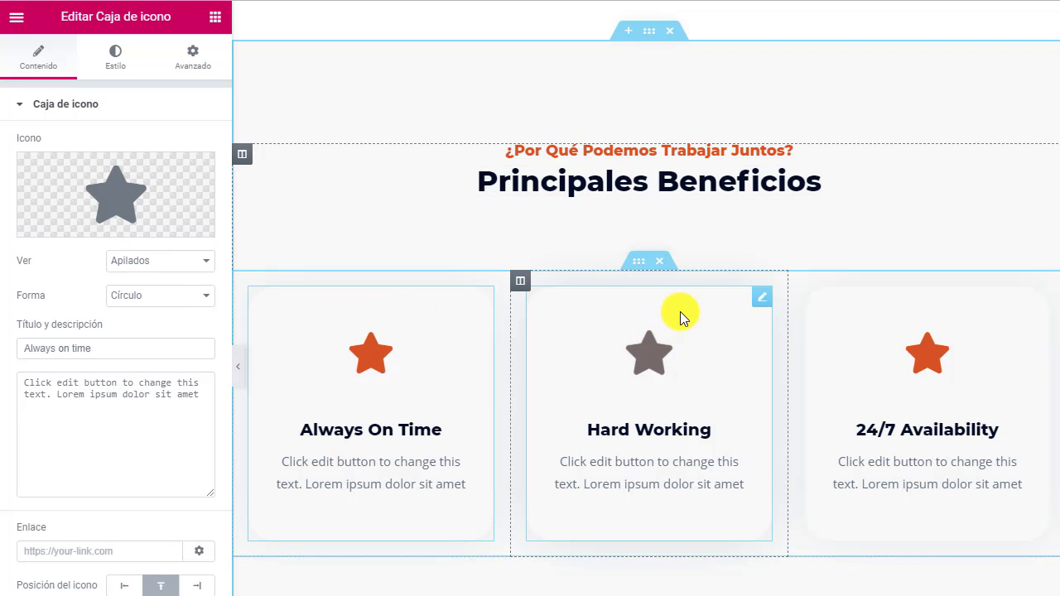
click(939, 325)
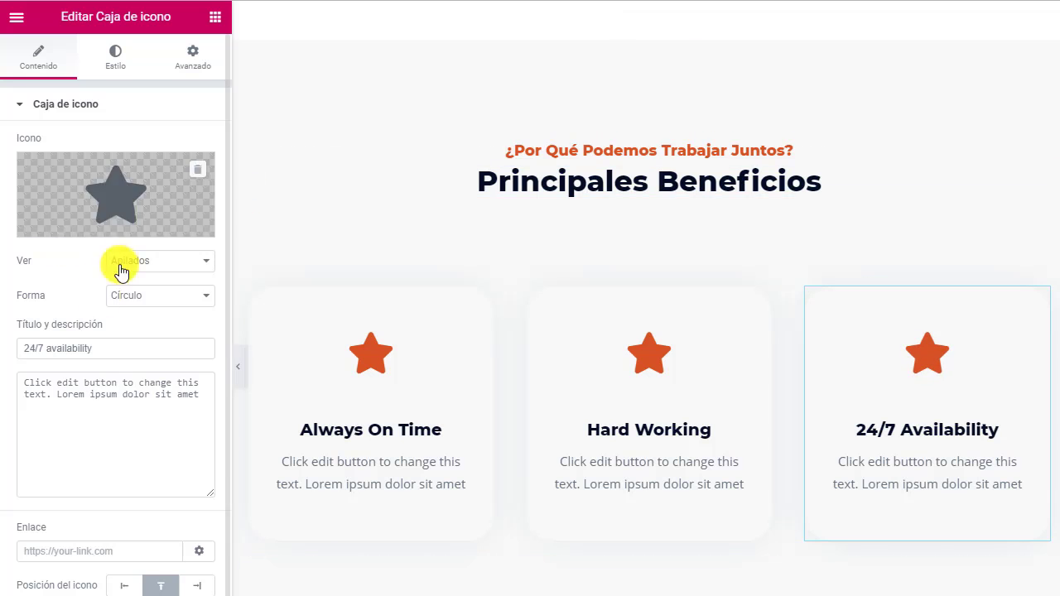
Replace the star icon of the Always On Time box with the library's AB check-mark (spell check) icon.
click(429, 324)
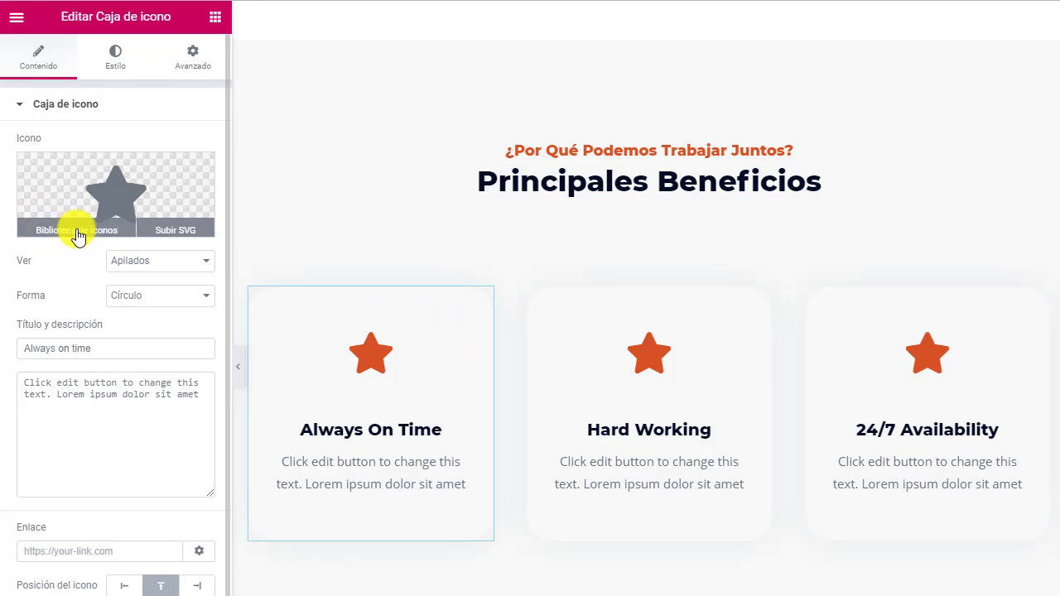
click(71, 231)
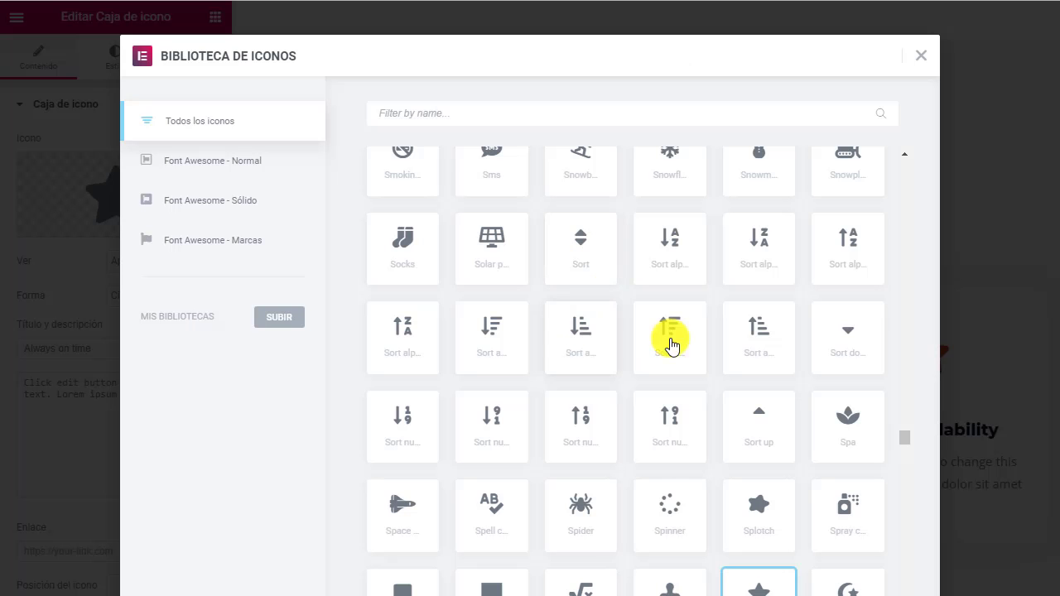
click(501, 507)
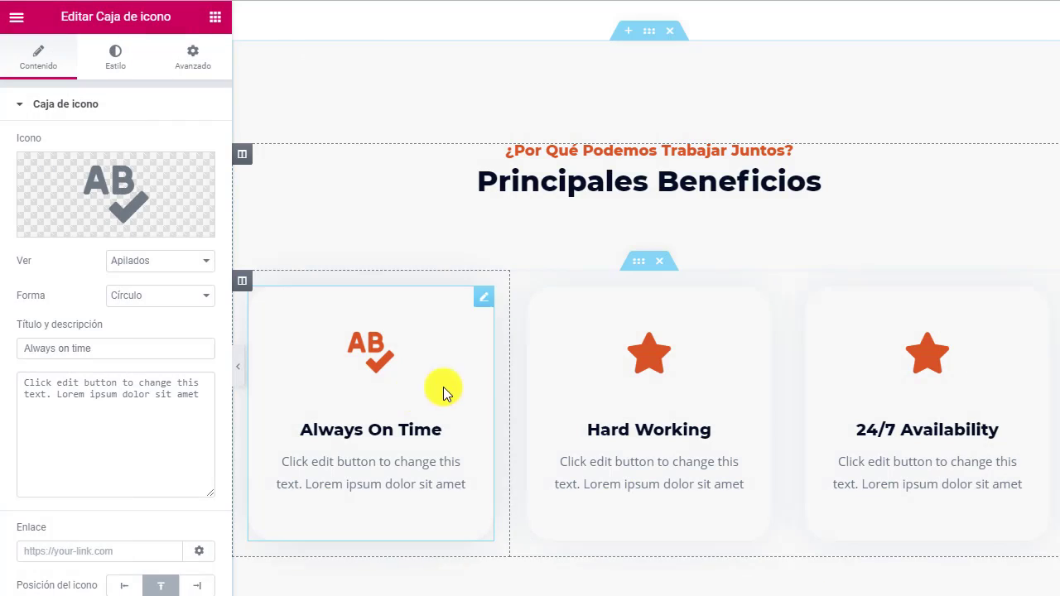
Replace the star icon of the Hard Working box with the Smile icon from the icon library.
click(704, 339)
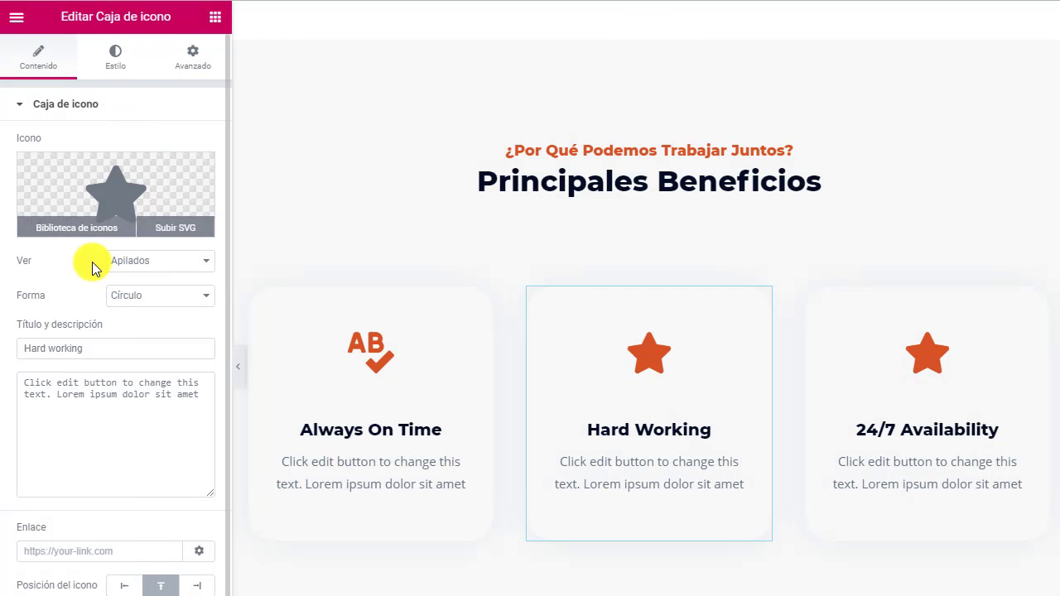
mouse_move(71, 237)
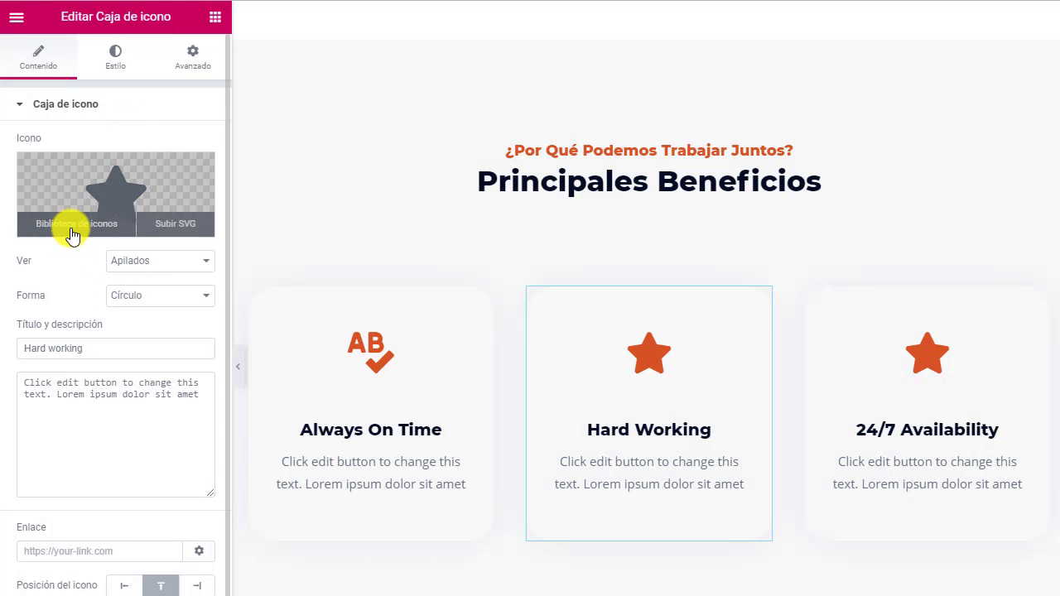
click(71, 233)
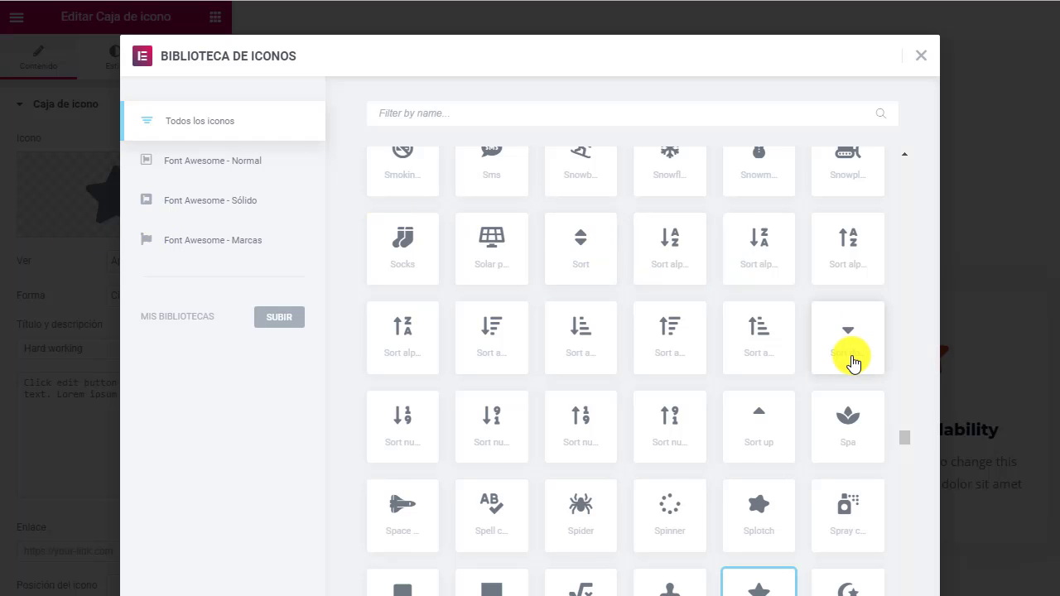
scroll(853, 362, up, 3)
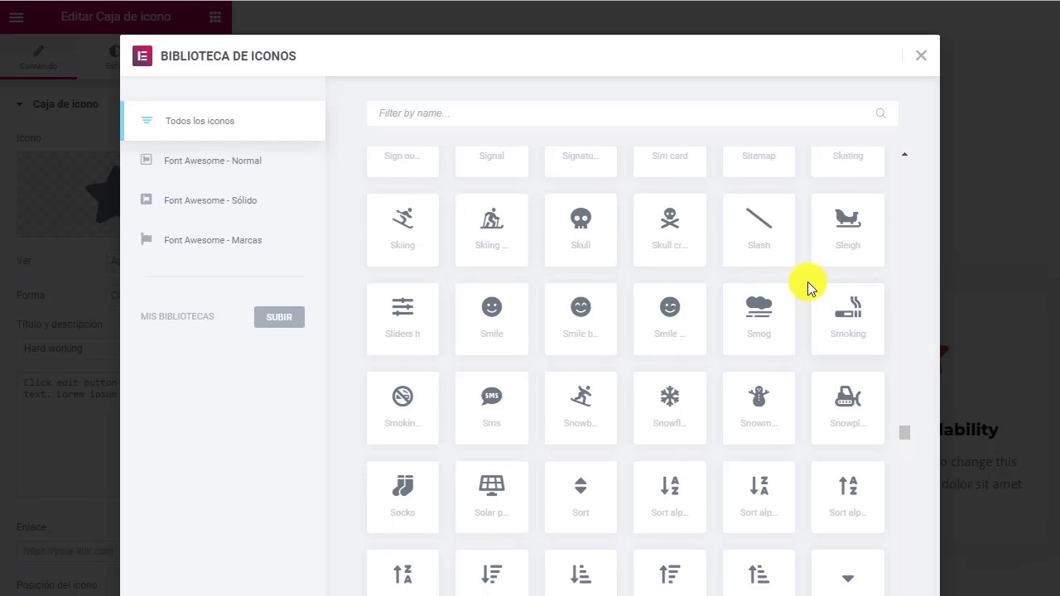
click(492, 322)
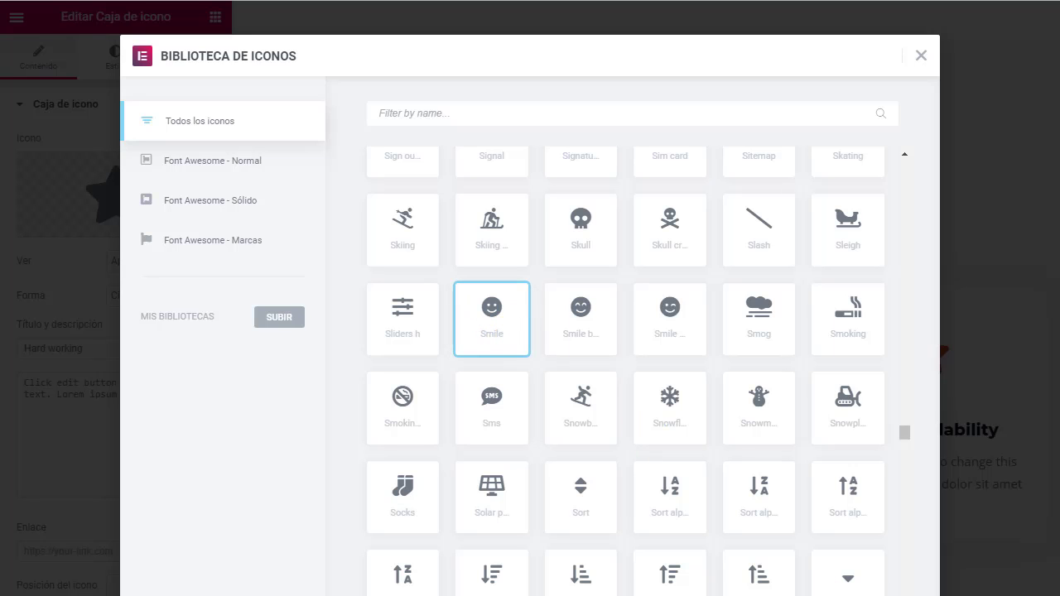
key(Return)
Replace the icon of the 24/7 Availability box with the outlined six-pointed star from the icon library.
click(880, 341)
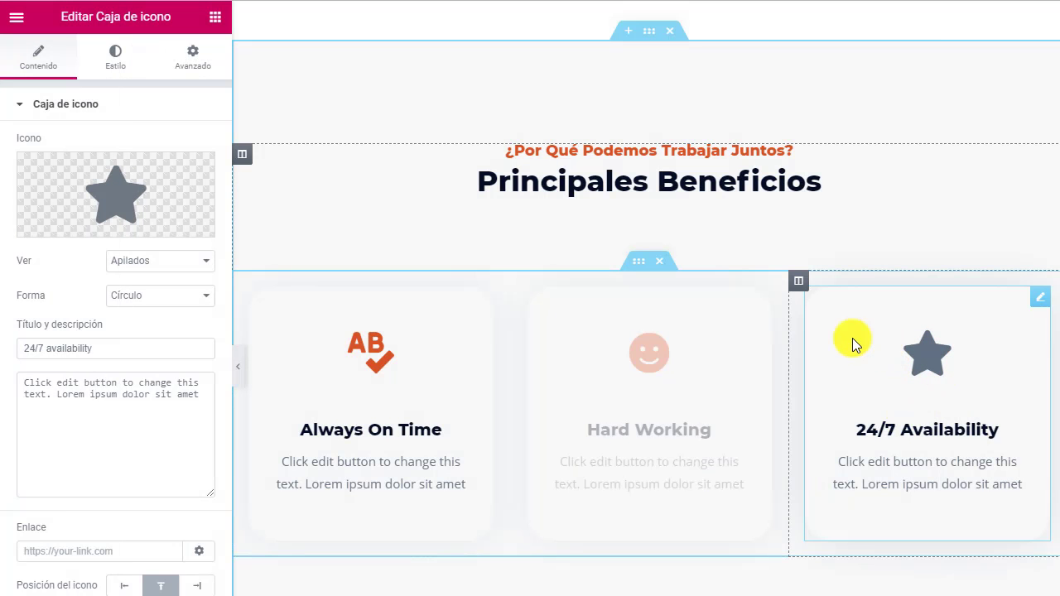
click(78, 228)
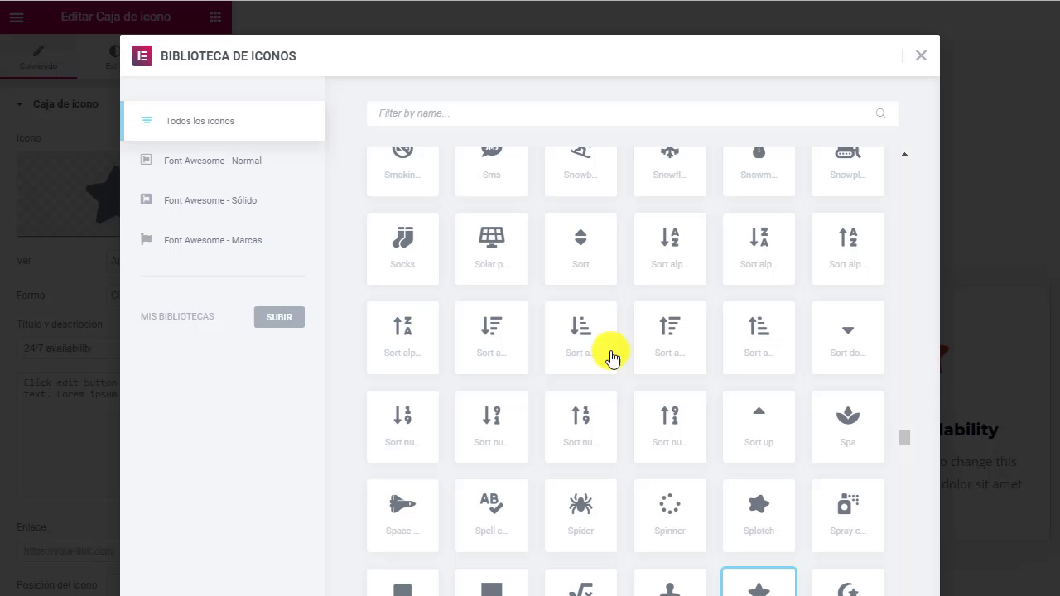
scroll(712, 433, down, 4)
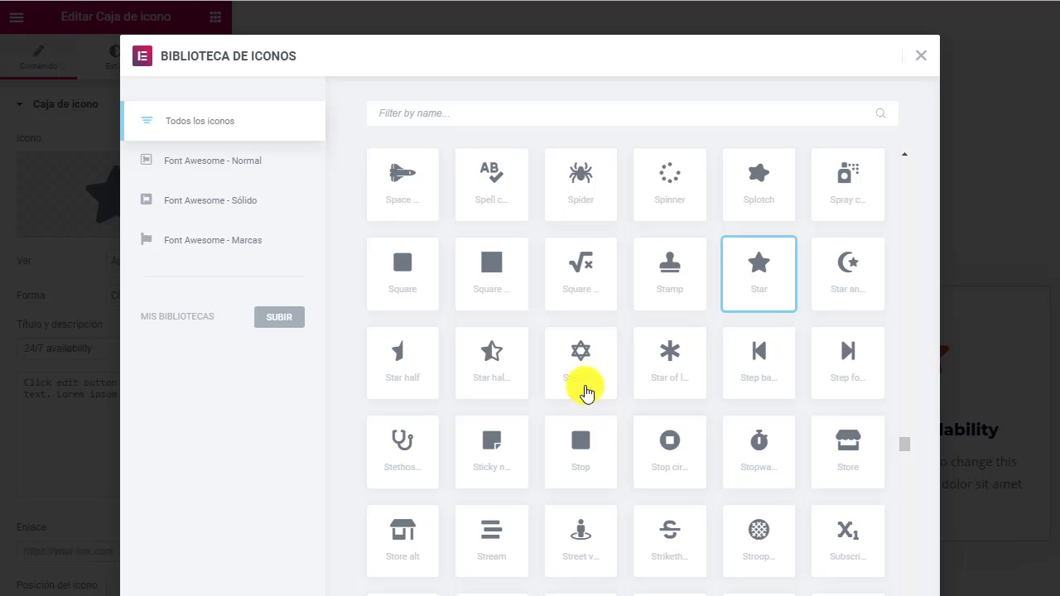
click(581, 383)
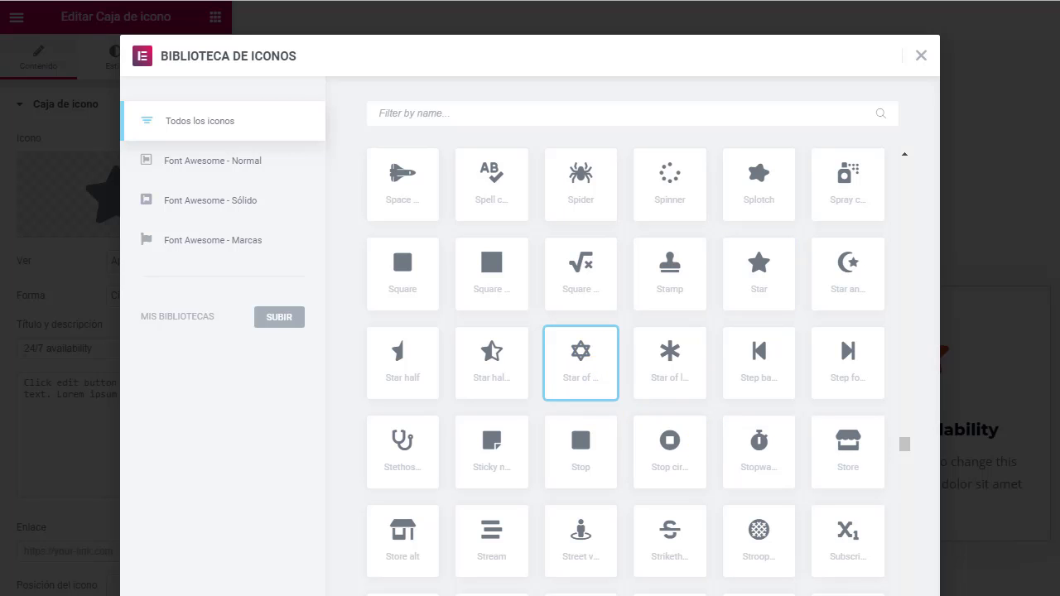
click(890, 592)
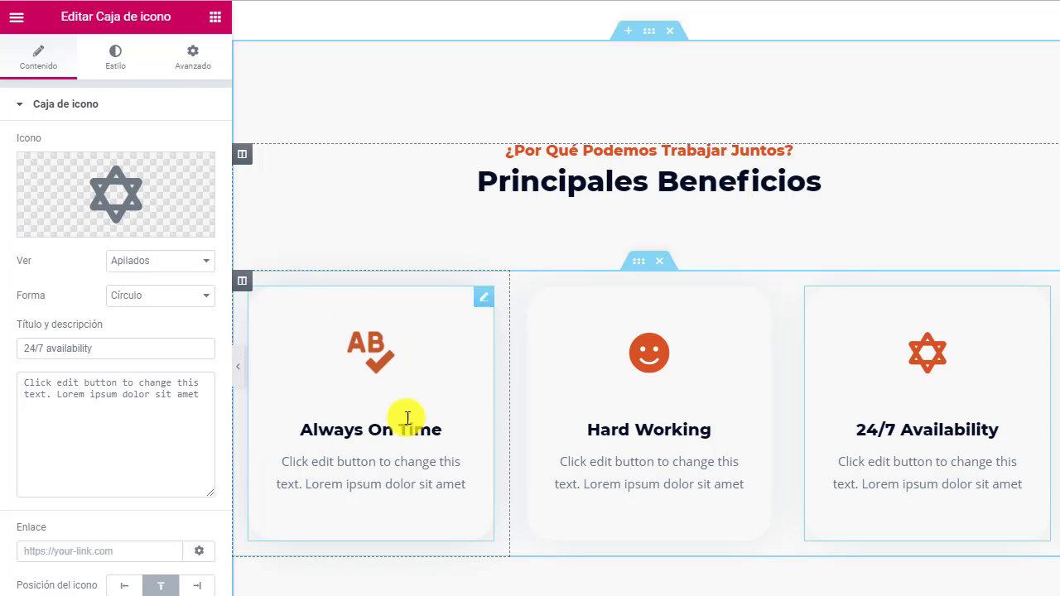
Change the title of the Always On Time icon box to "Siempre a tiempo".
click(305, 432)
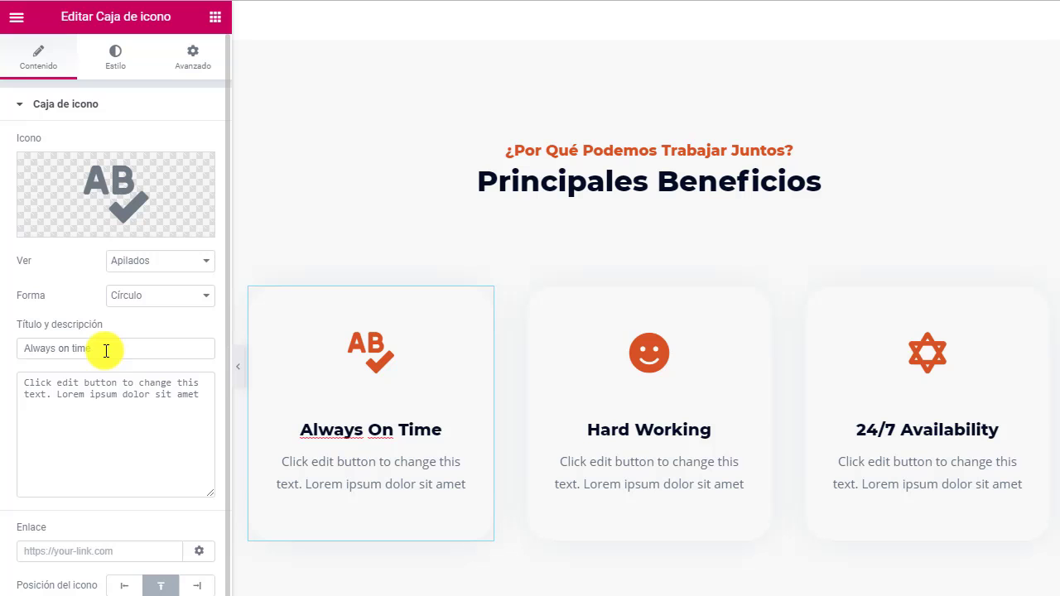
drag(104, 349, 8, 356)
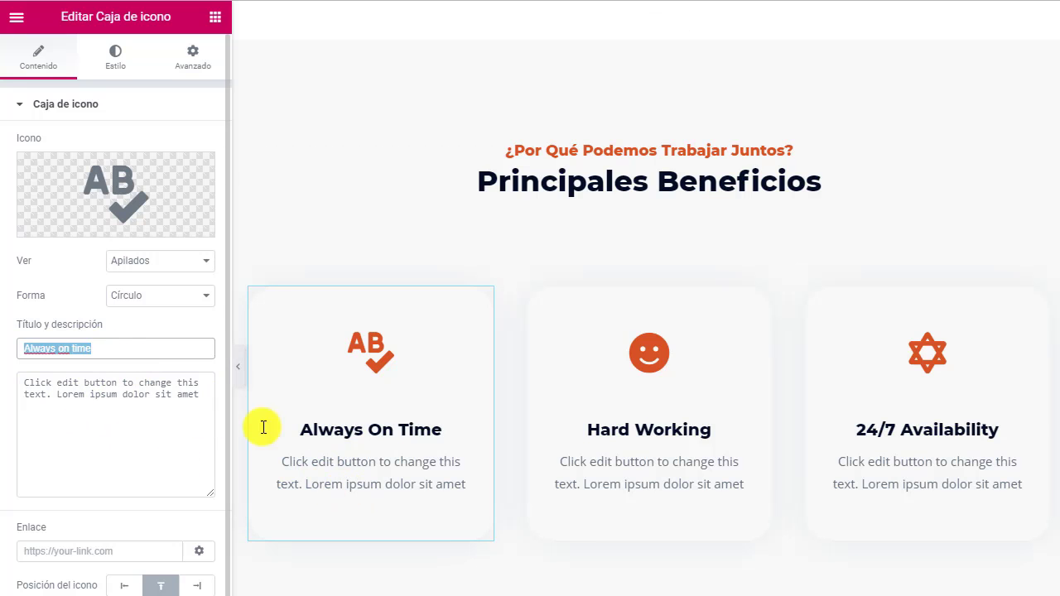
click(67, 386)
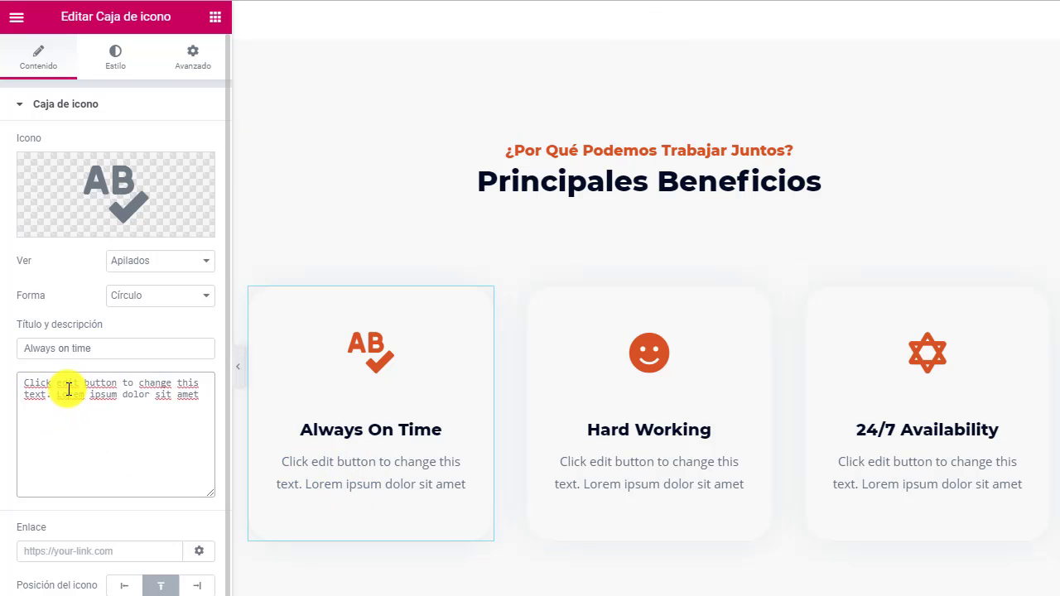
triple_click(135, 351)
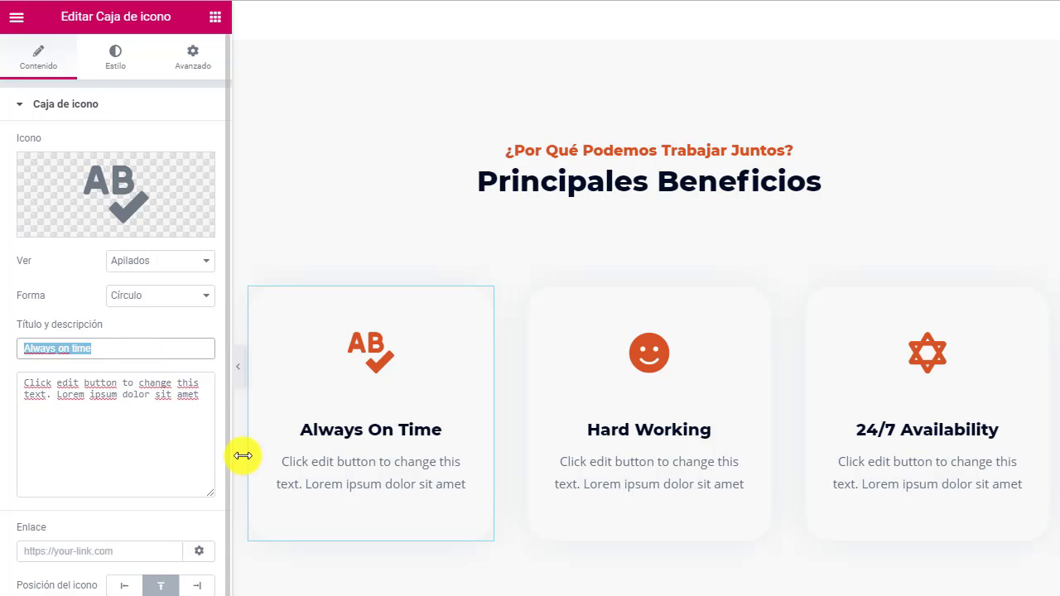
click(344, 428)
triple_click(344, 429)
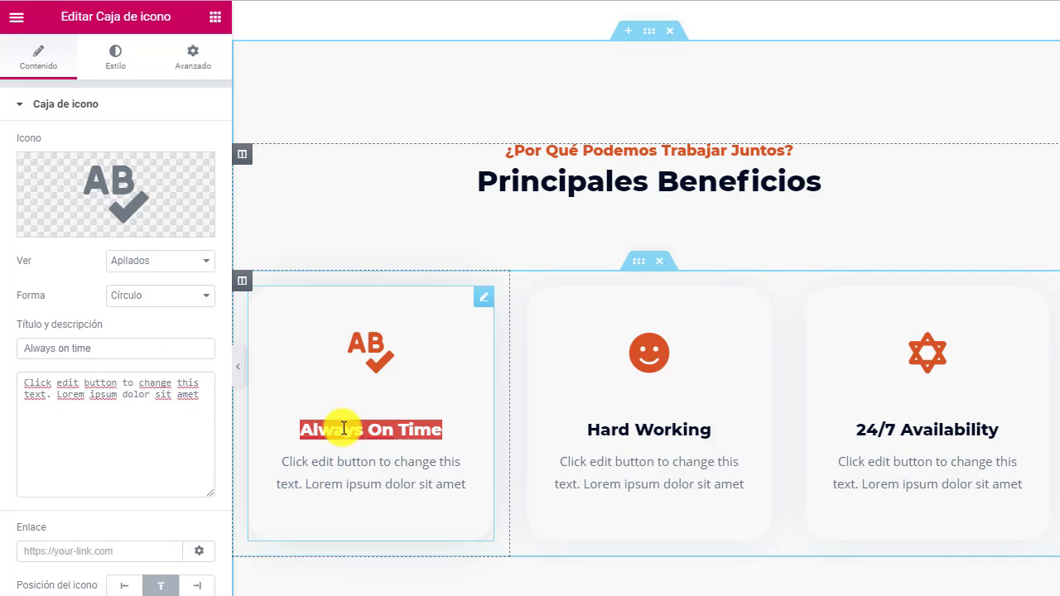
triple_click(305, 469)
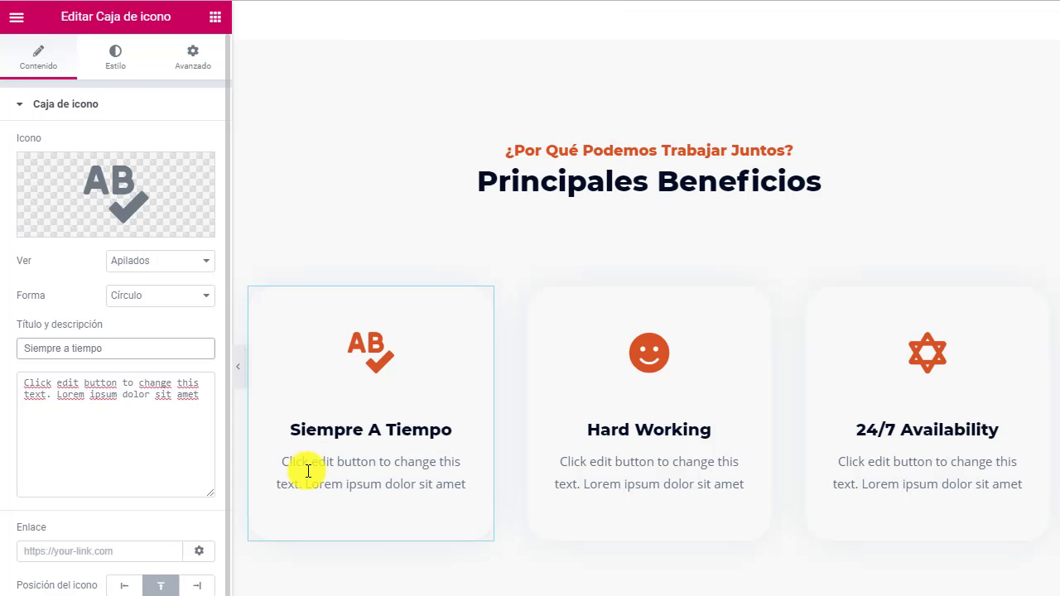
drag(286, 460, 445, 489)
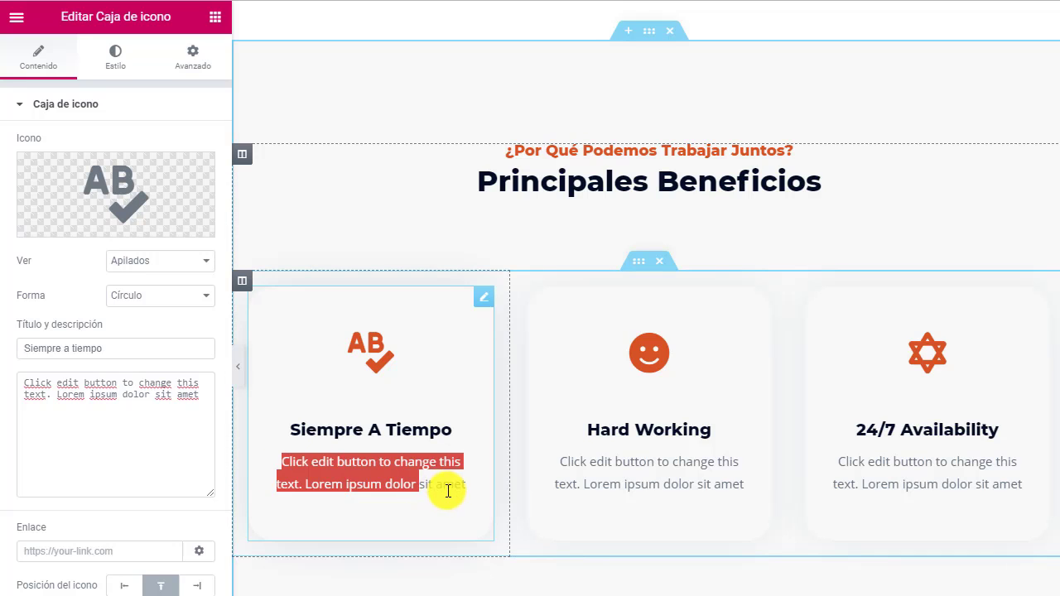
triple_click(84, 392)
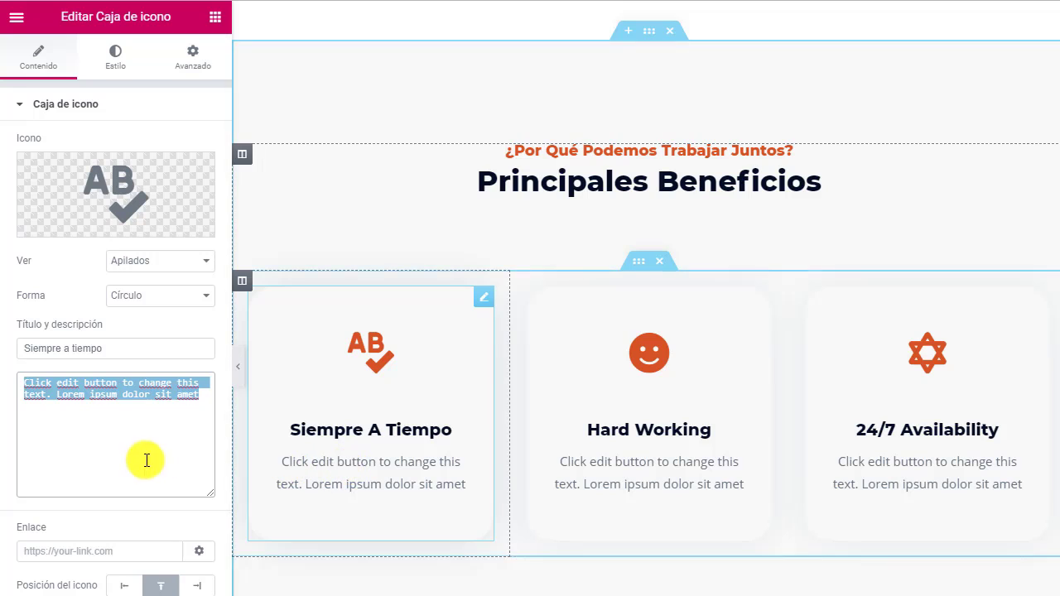
Look up "wh" as the link of the Siempre A Tiempo box and link it to the suggested "Why choose me" page.
click(83, 550)
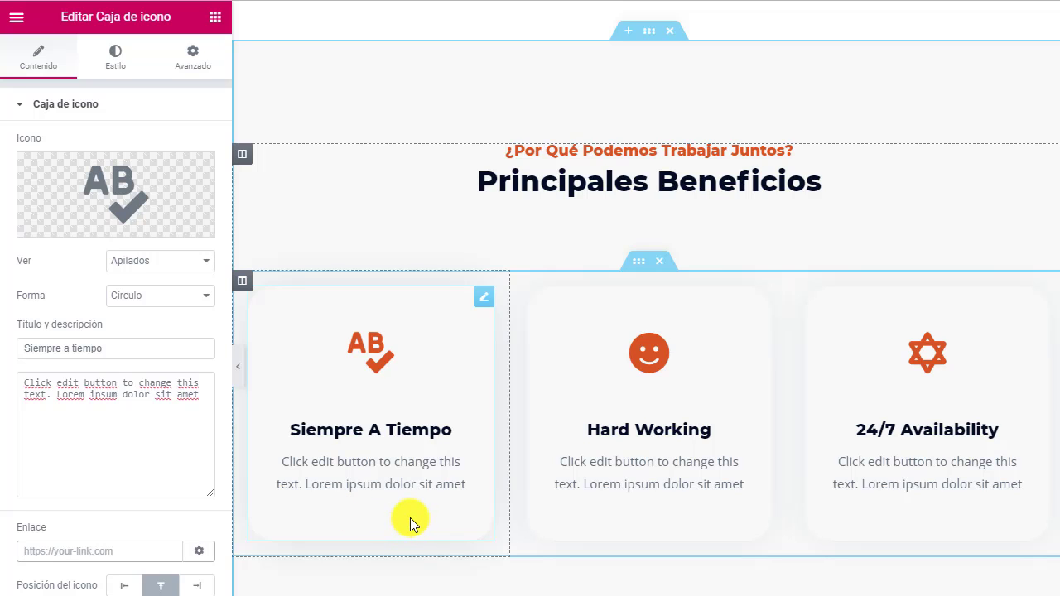
text(wh)
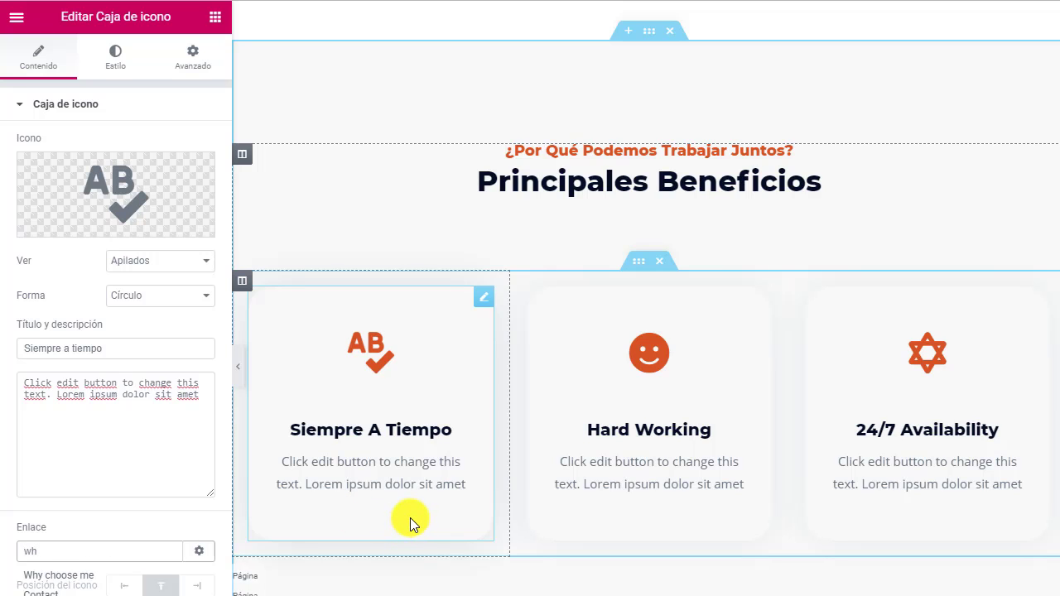
click(92, 582)
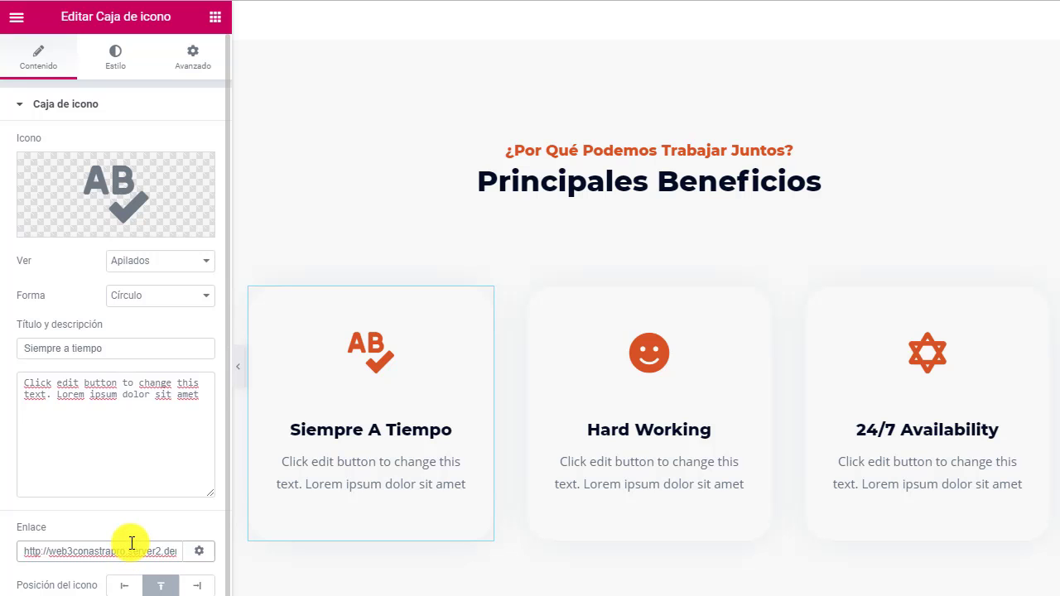
Try the Cuadrado shape for the Hard Working box's icon, restore Círculo, and change the box's title to "Compromiso".
click(607, 362)
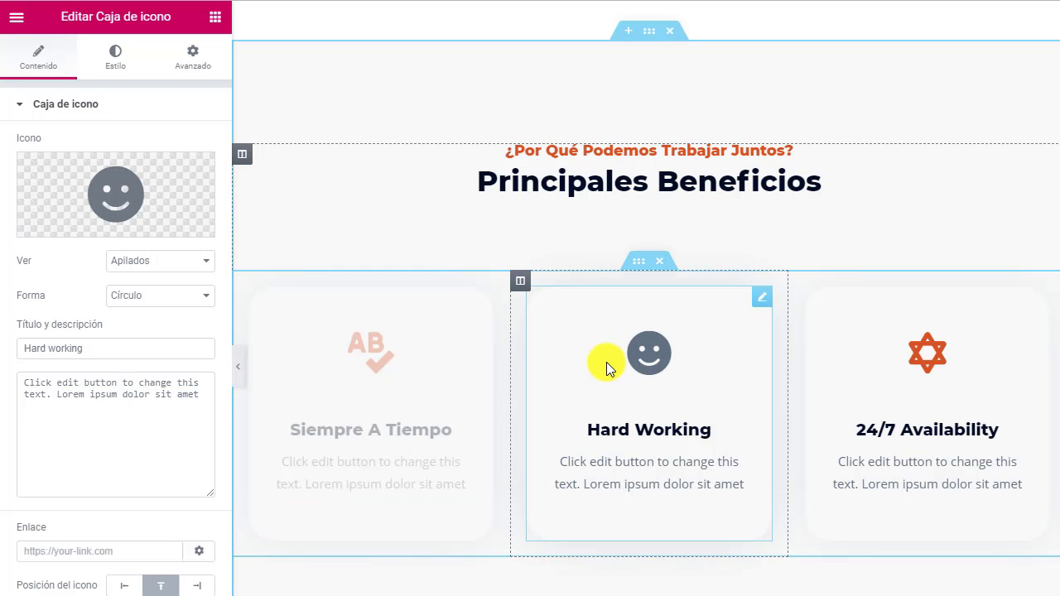
double_click(114, 342)
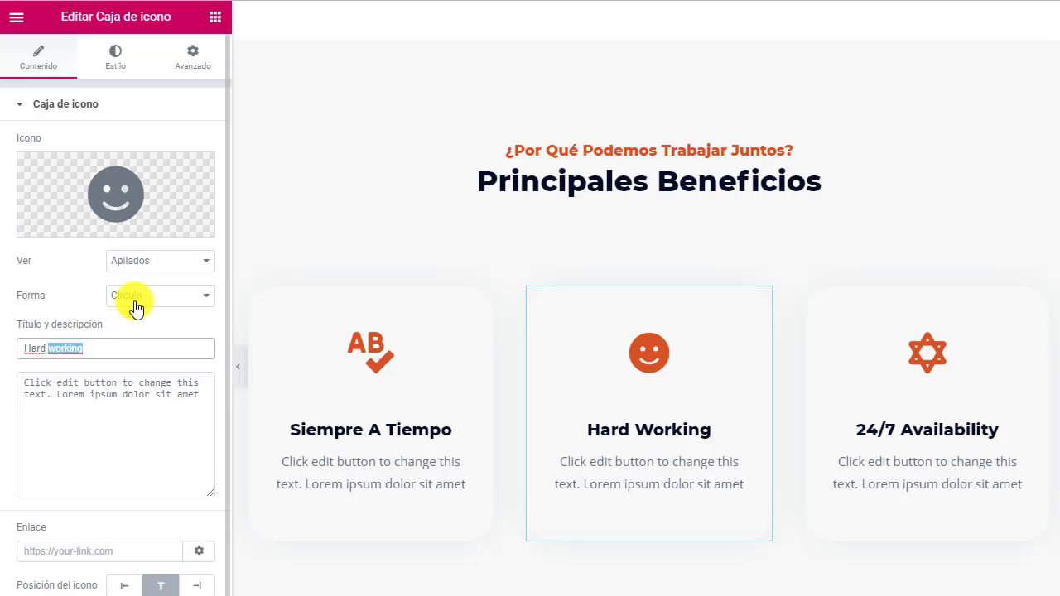
click(171, 298)
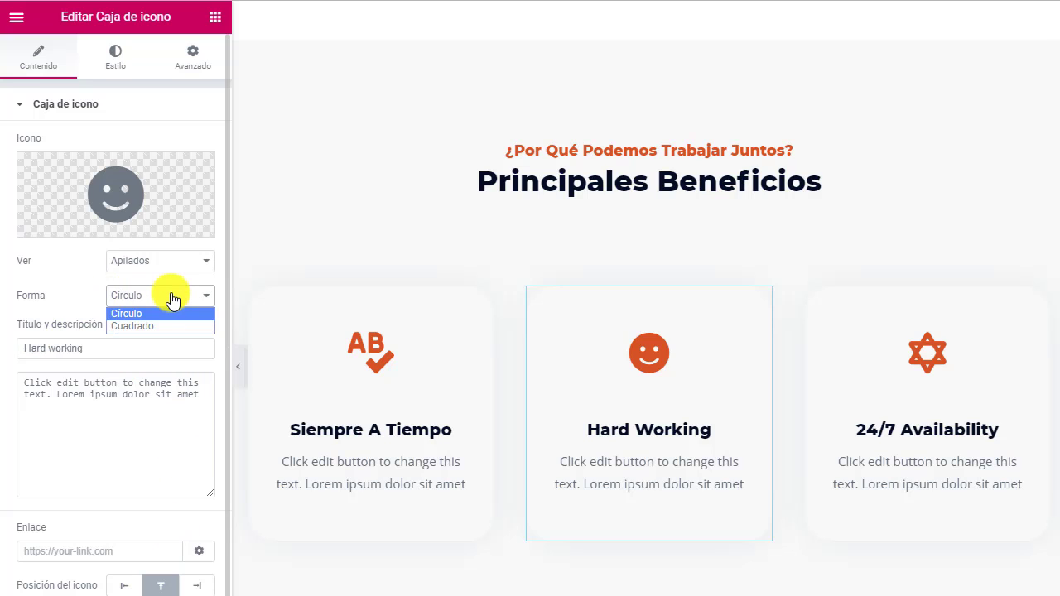
click(172, 299)
click(146, 295)
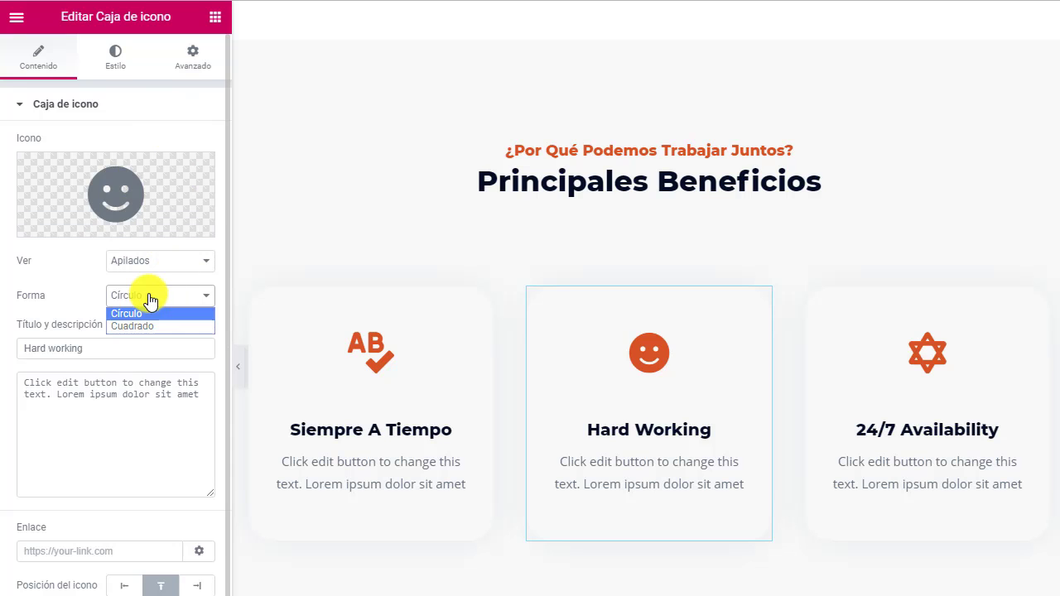
click(143, 326)
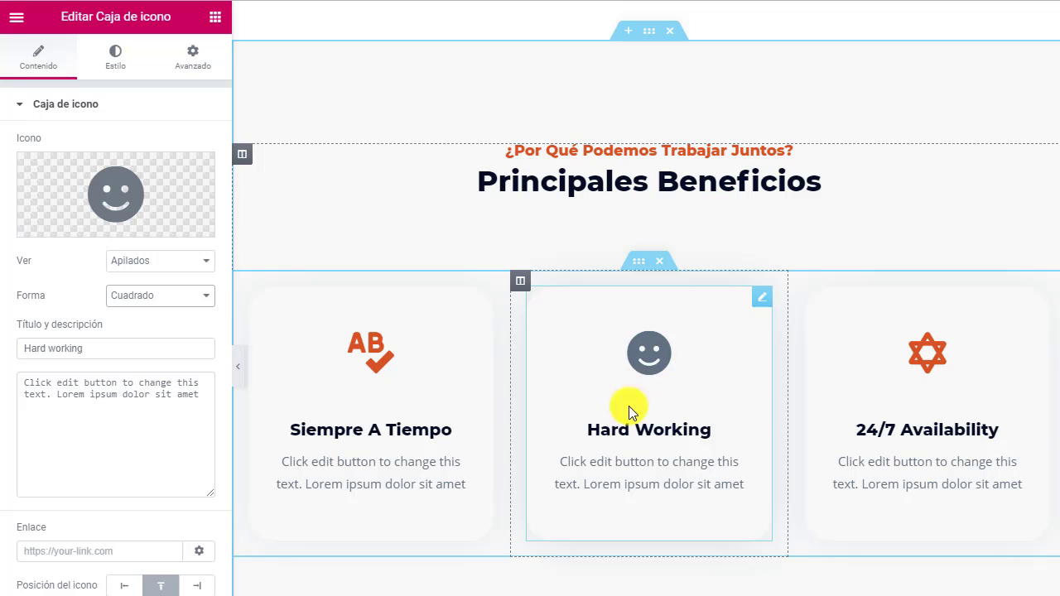
click(173, 297)
click(166, 311)
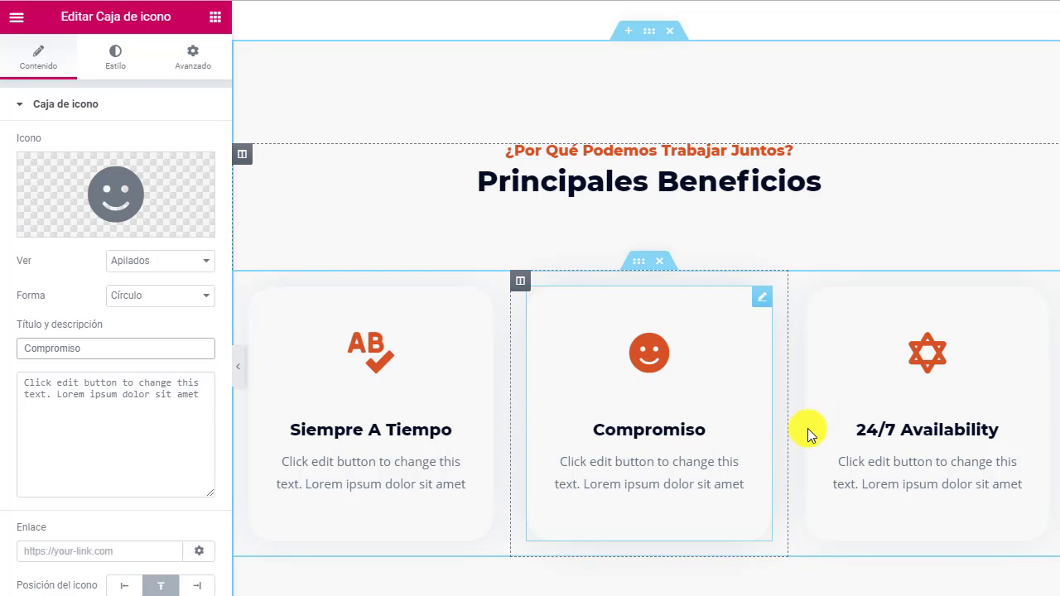
Paste the copied page address as the link of the Compromiso icon box, leaving its description text as is.
click(705, 430)
click(616, 467)
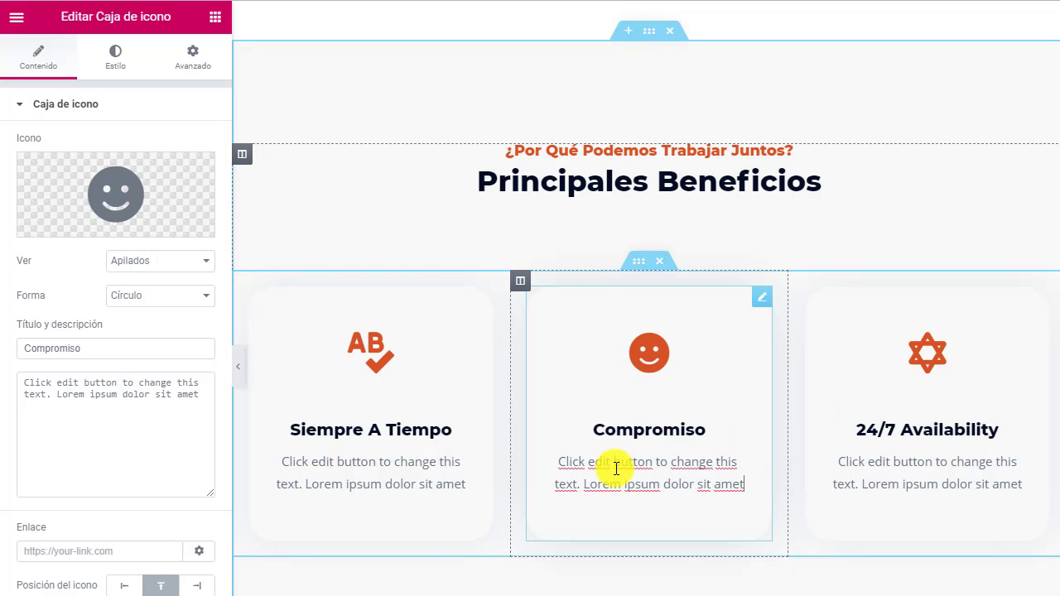
click(140, 383)
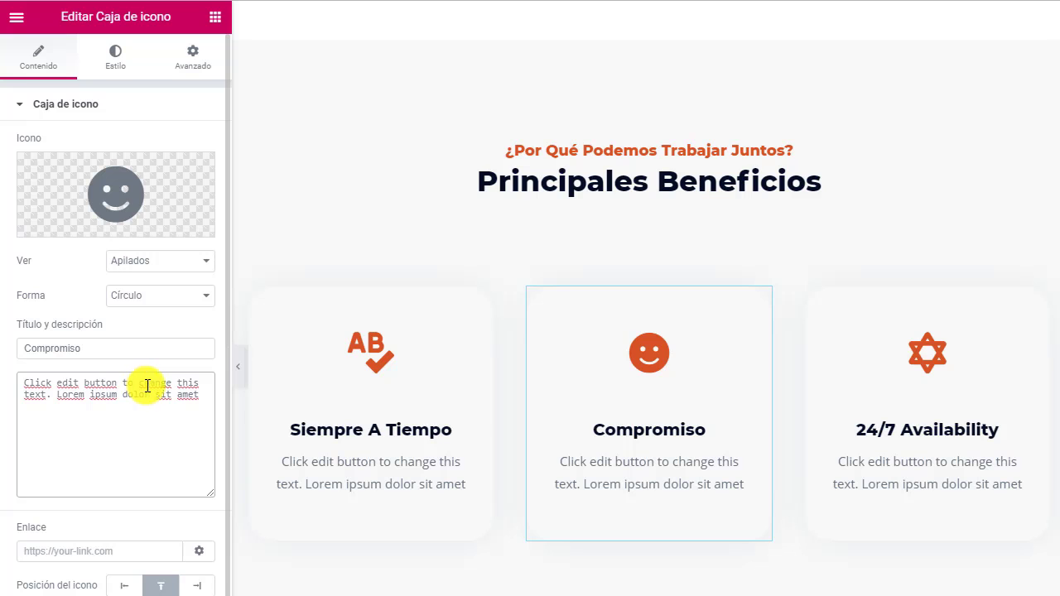
click(64, 551)
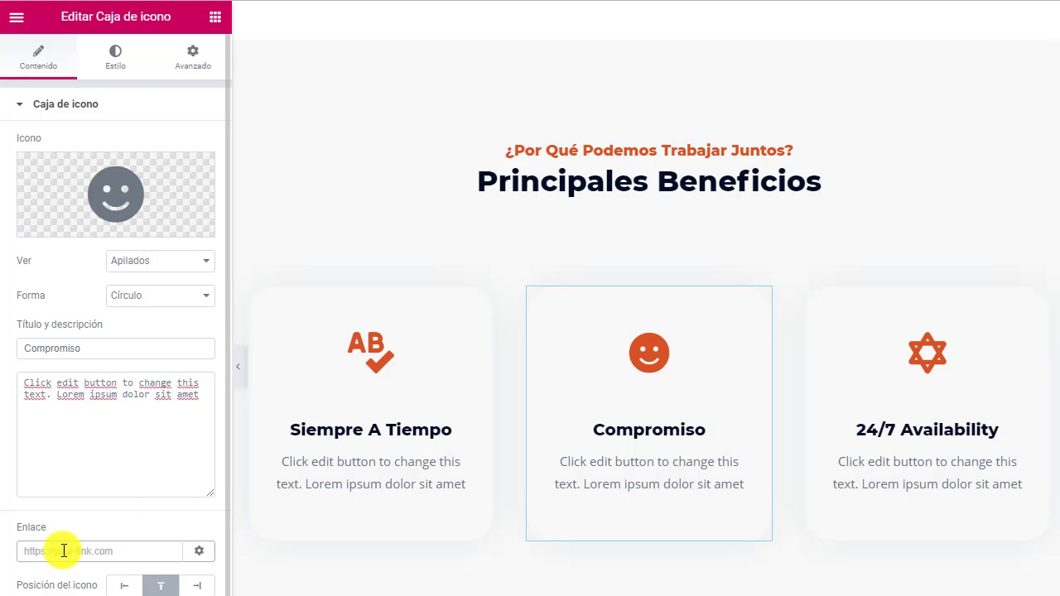
key(ctrl+v)
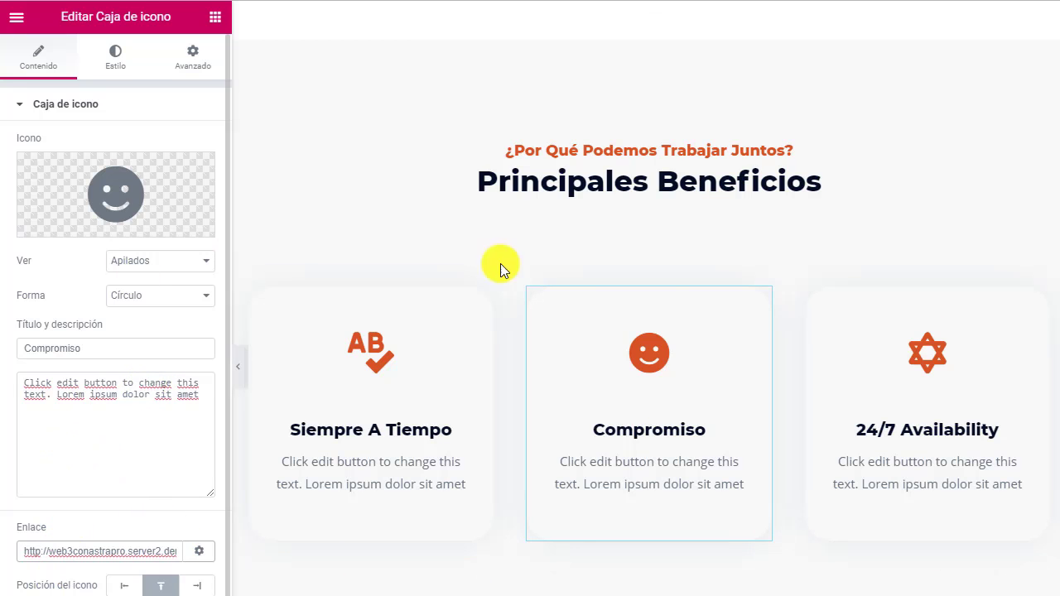
Change the title of the 24/7 Availability icon box to "soporte 24/7/365".
click(928, 409)
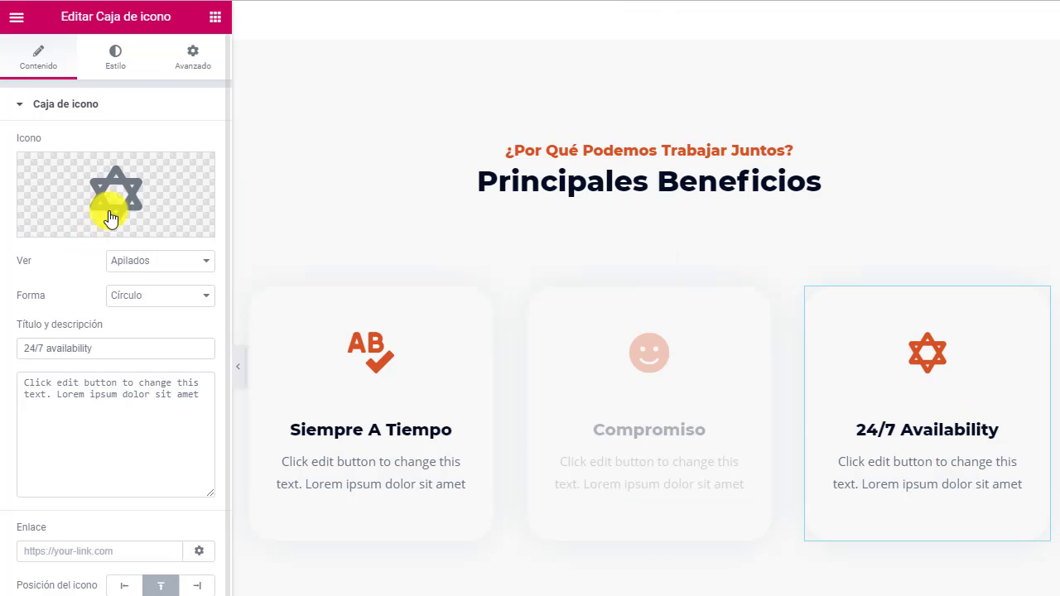
triple_click(909, 430)
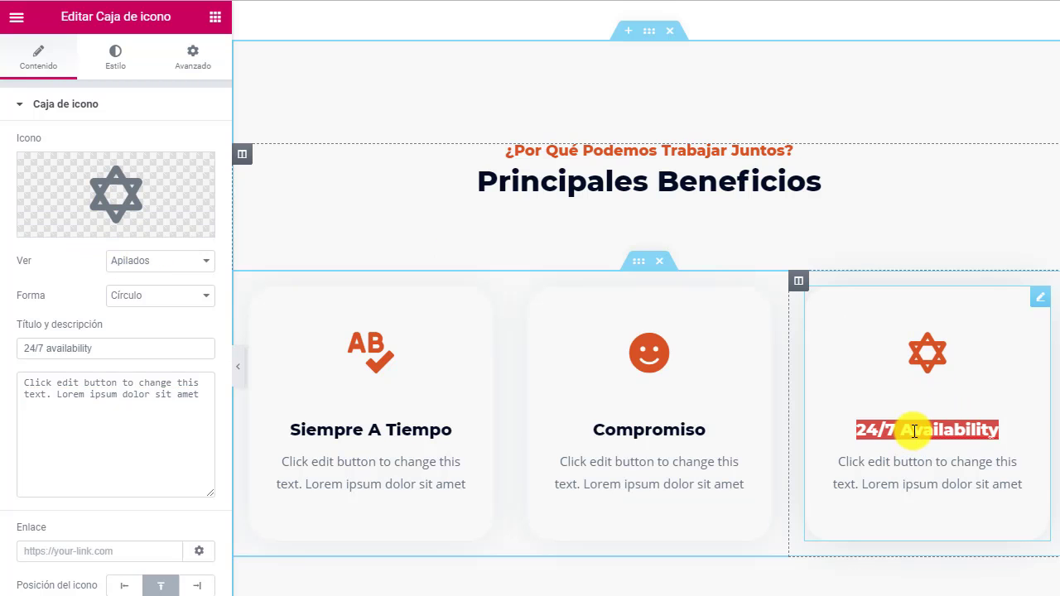
text(soporte 24/7/365)
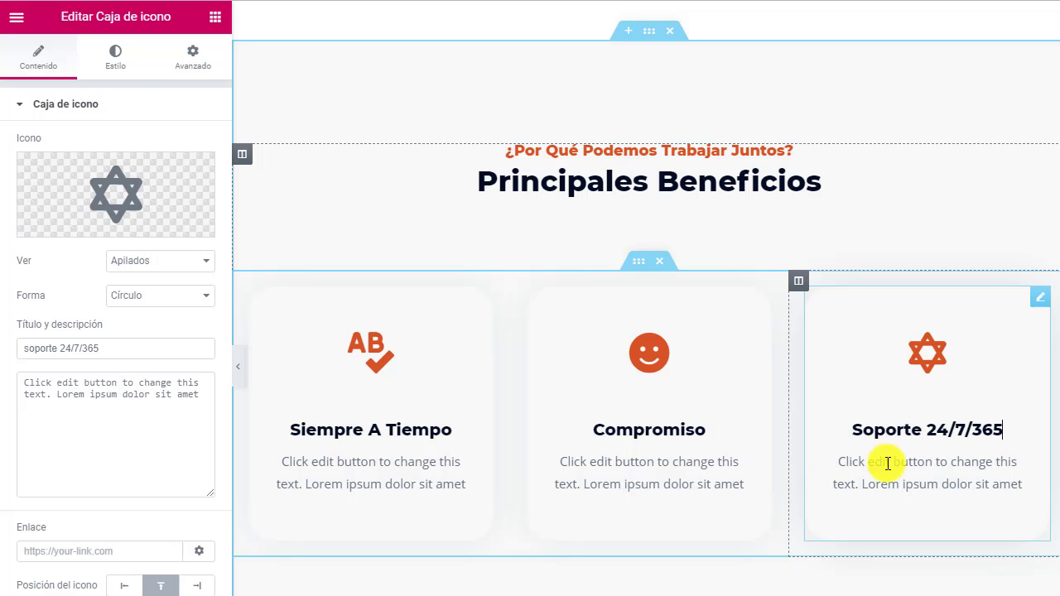
Look up "wh" as the link of the Soporte 24/7/365 box and link it to the suggested page.
click(93, 551)
text(w)
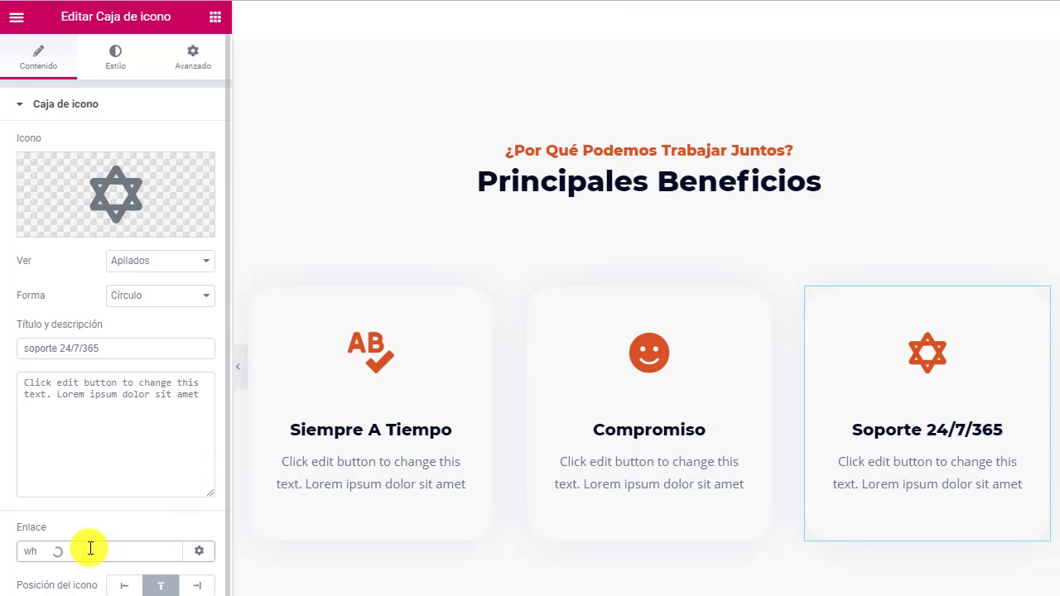
text(h)
click(72, 575)
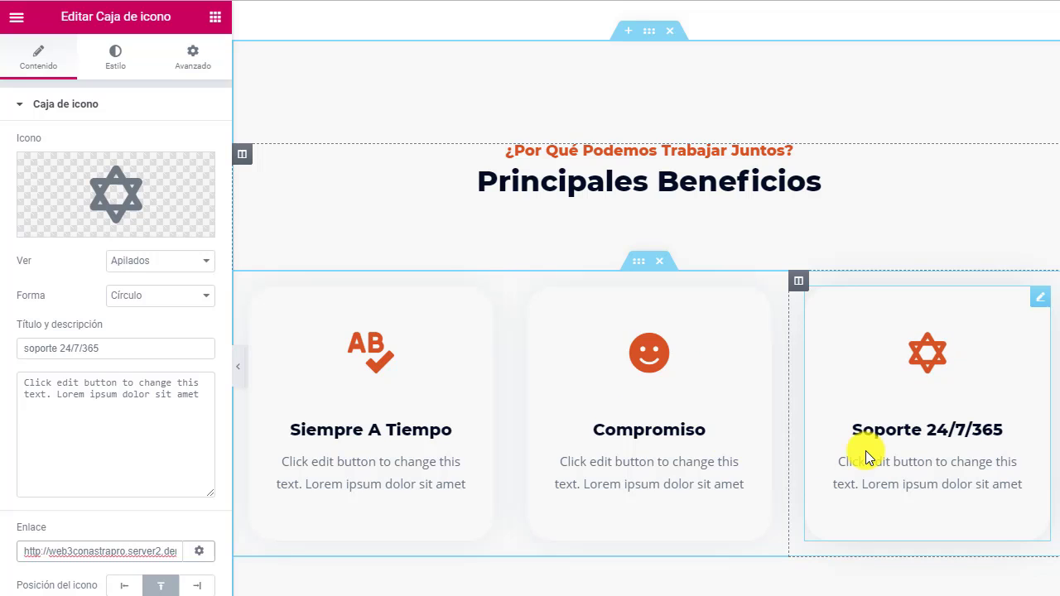
Update the page with the benefits section changes and open its preview.
scroll(124, 406, down, 1)
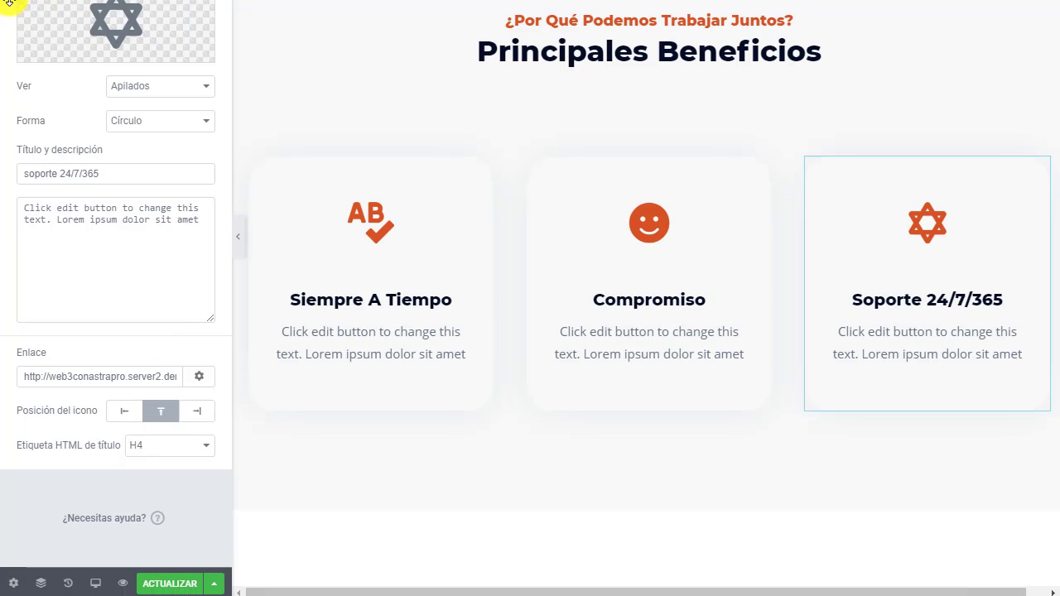
click(177, 585)
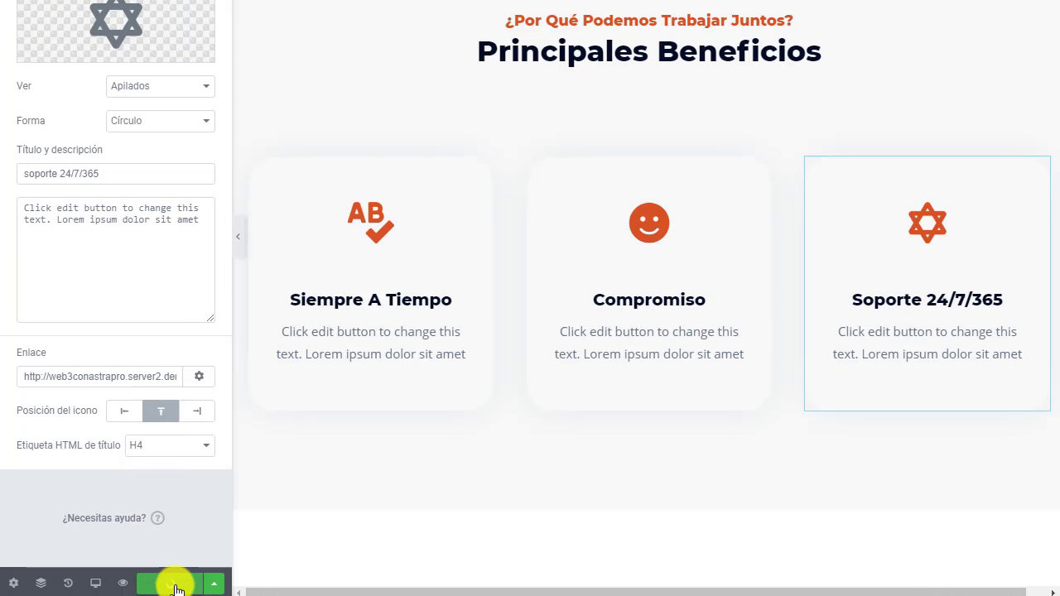
click(123, 584)
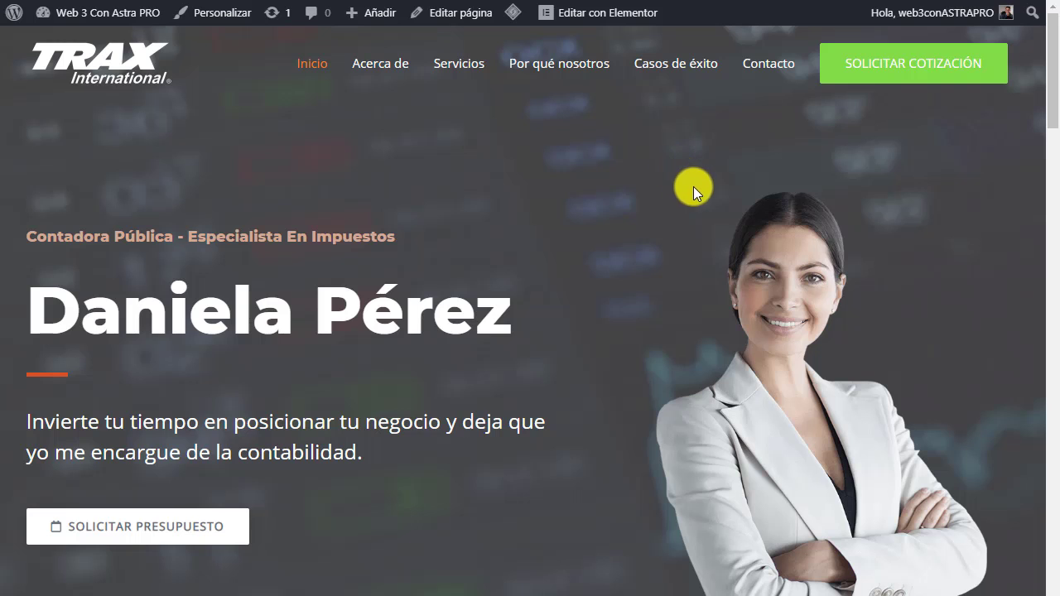
Review the benefits section on the live page, checking its headings, the three icon boxes and the testimonials section below.
scroll(990, 242, down, 20)
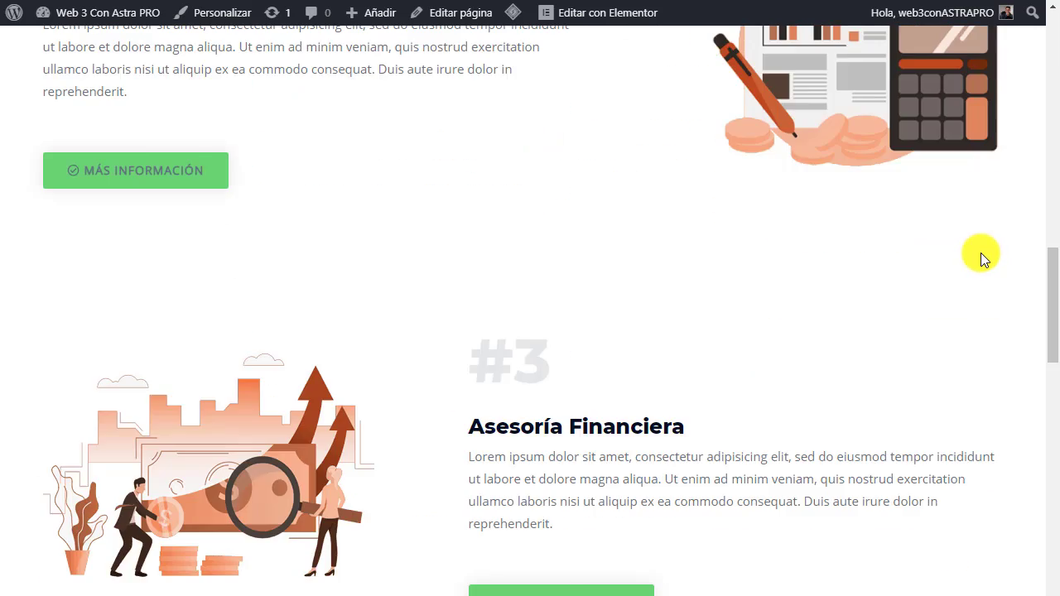
scroll(979, 256, down, 1)
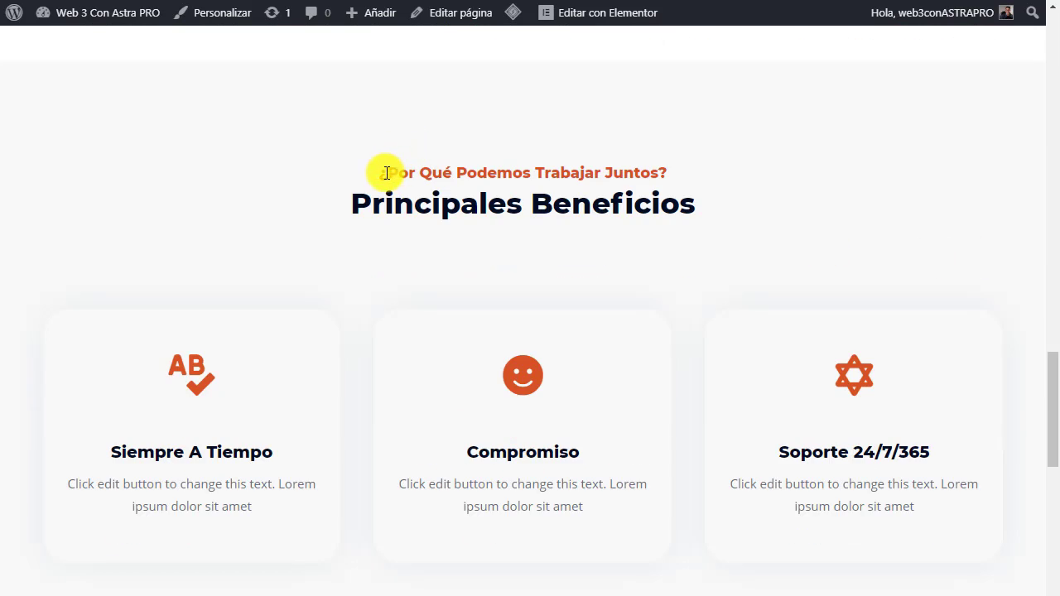
drag(380, 172, 686, 178)
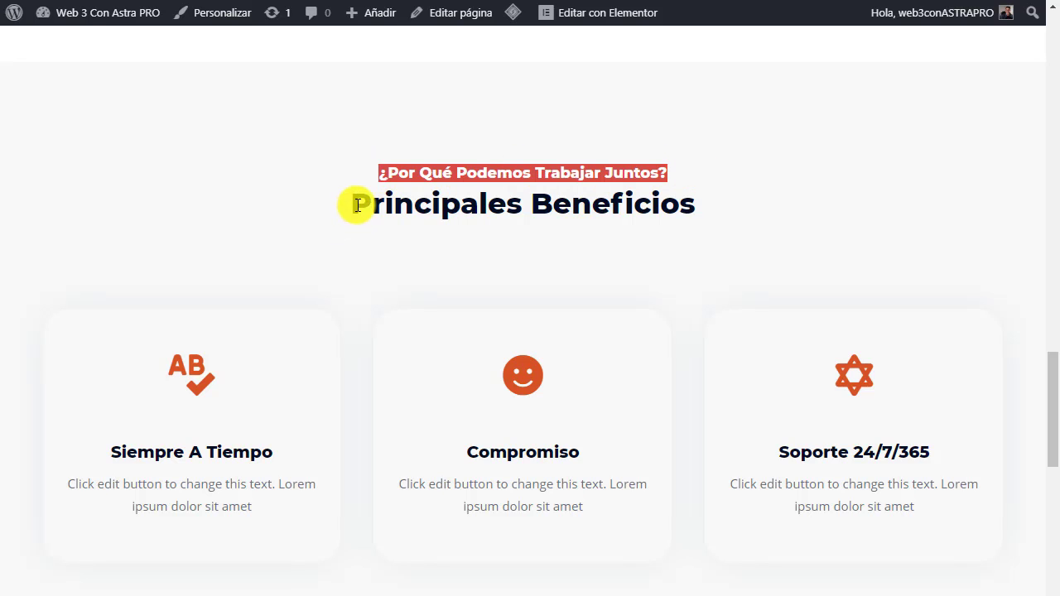
drag(355, 204, 722, 207)
click(752, 213)
scroll(728, 253, down, 1)
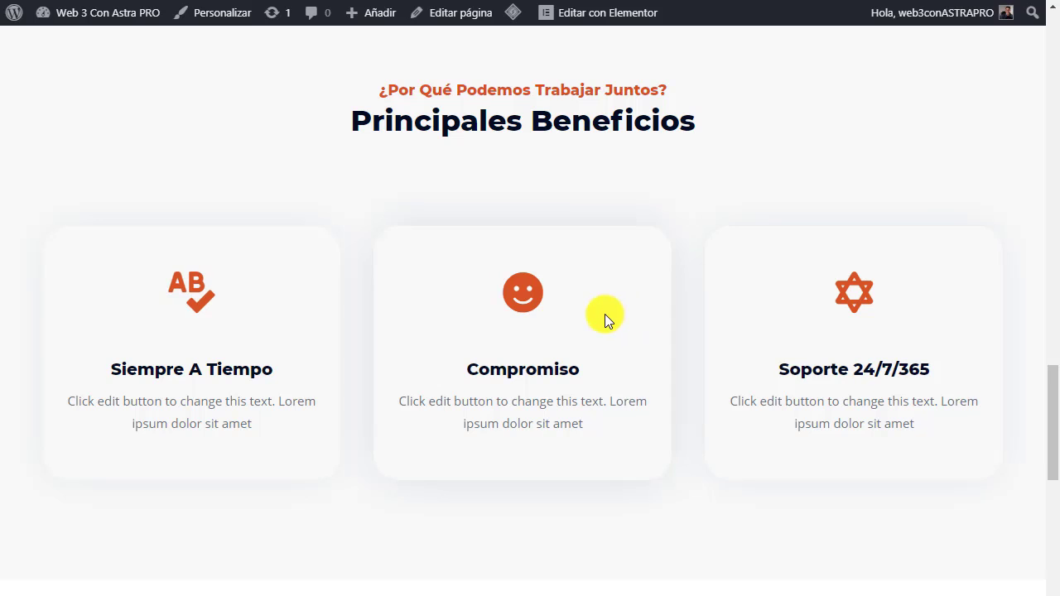
scroll(832, 261, down, 1)
scroll(910, 239, down, 1)
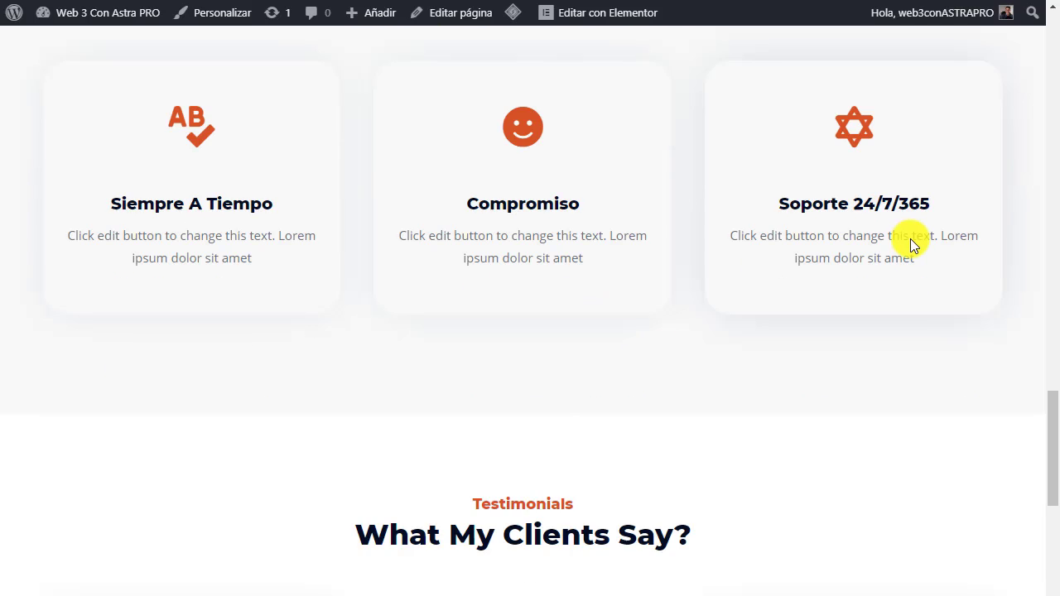
scroll(911, 238, down, 2)
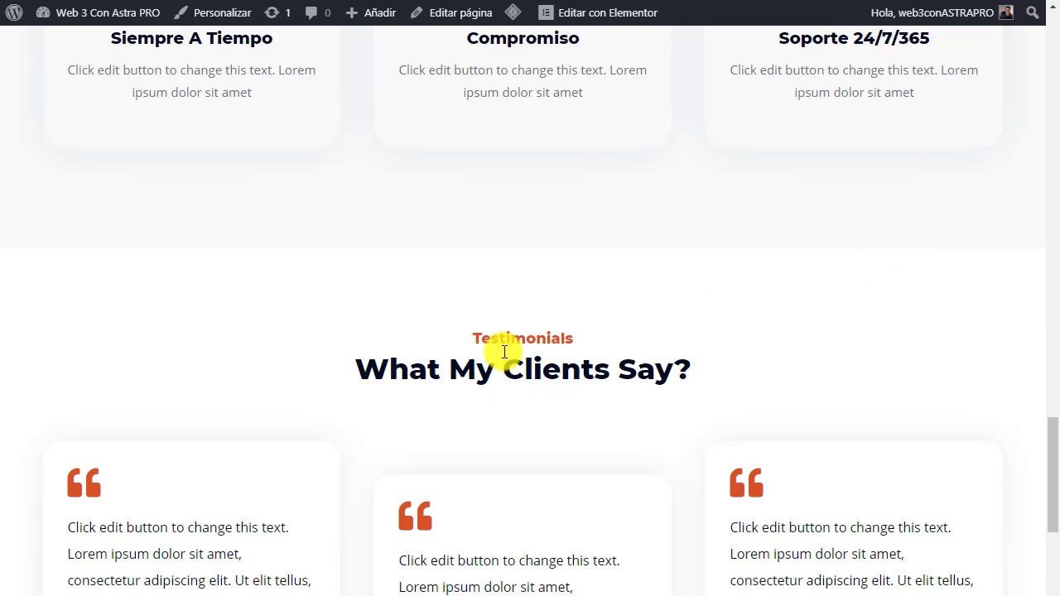
scroll(501, 343, down, 1)
scroll(497, 342, up, 3)
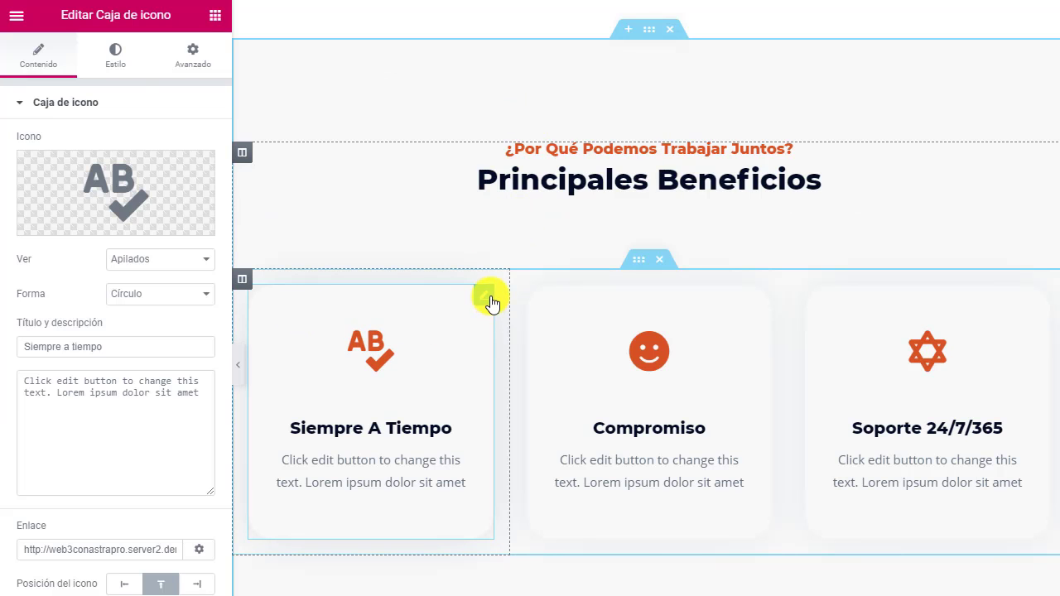
Check the Siempre A Tiempo icon's hover style and set its normal-state secondary colour to the green swatch #23a455.
click(119, 62)
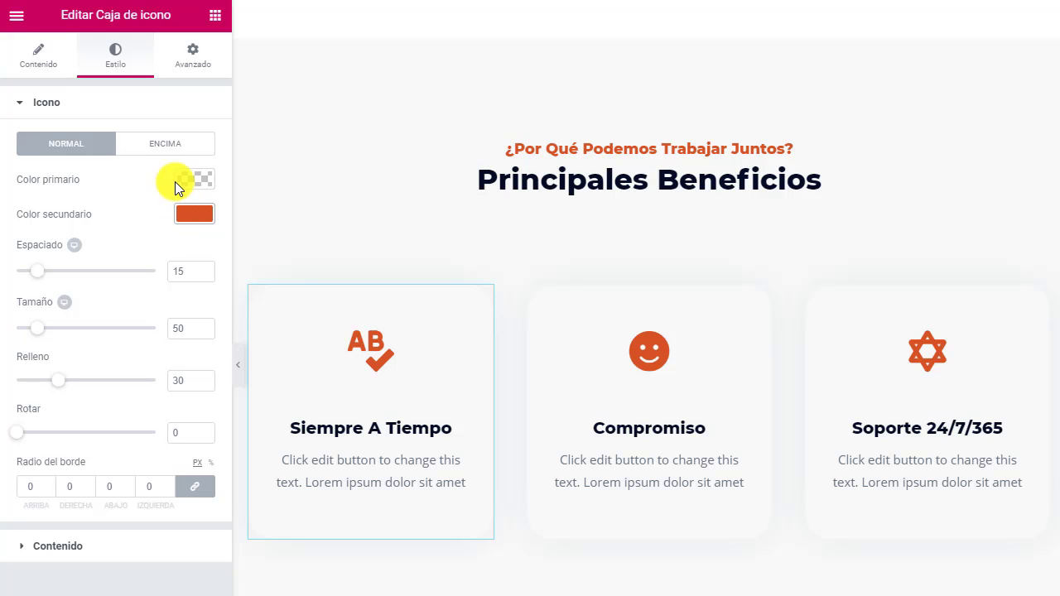
click(165, 147)
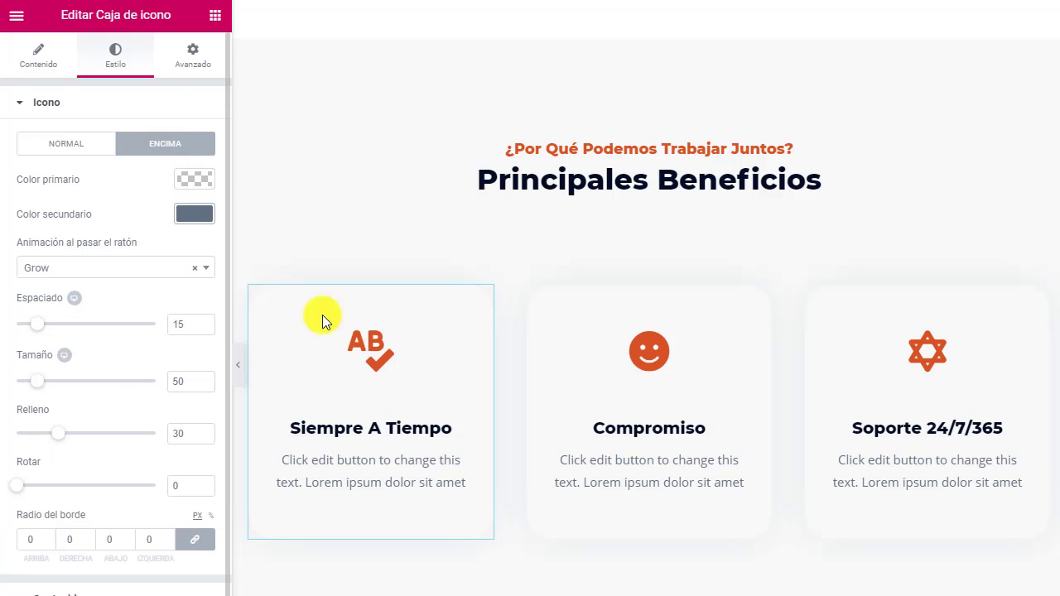
click(66, 145)
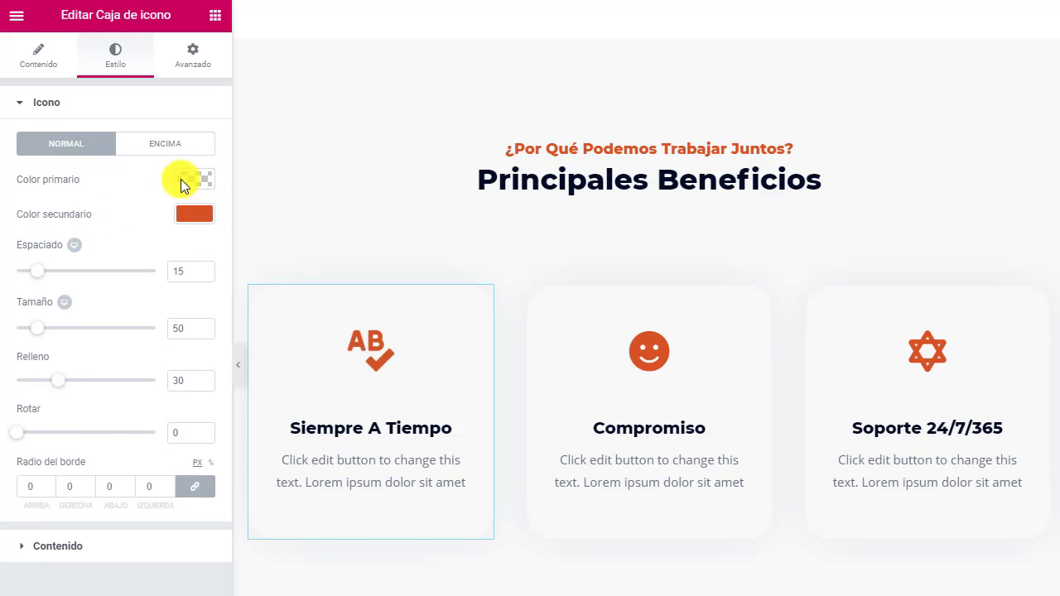
click(201, 213)
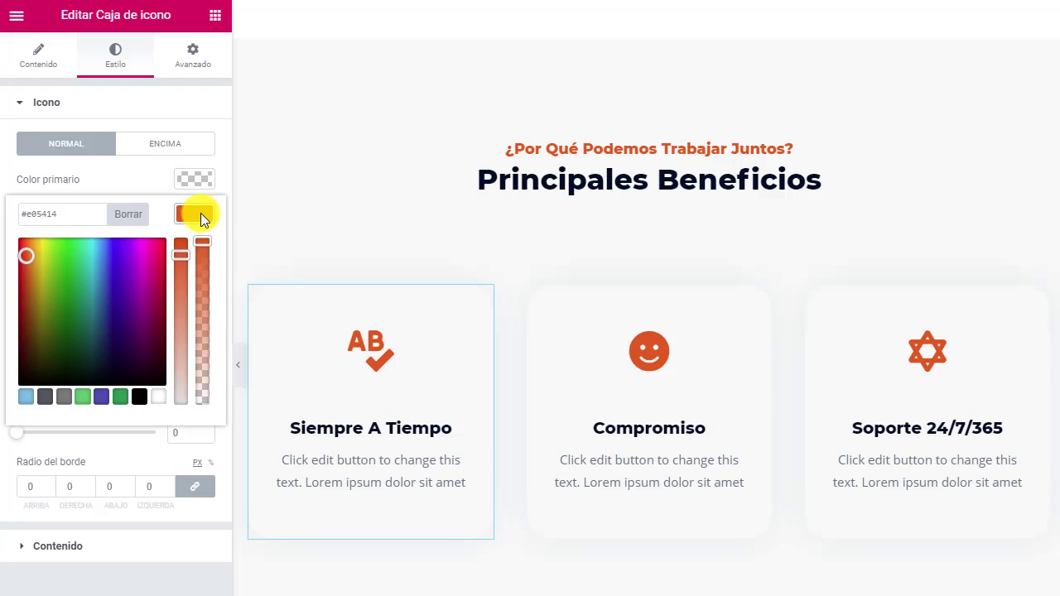
click(120, 397)
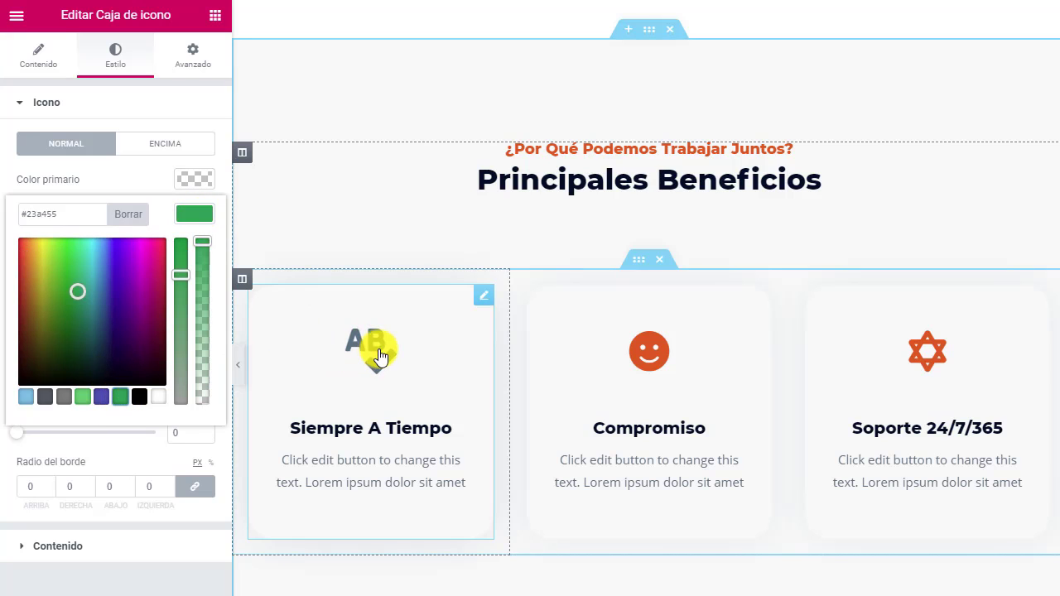